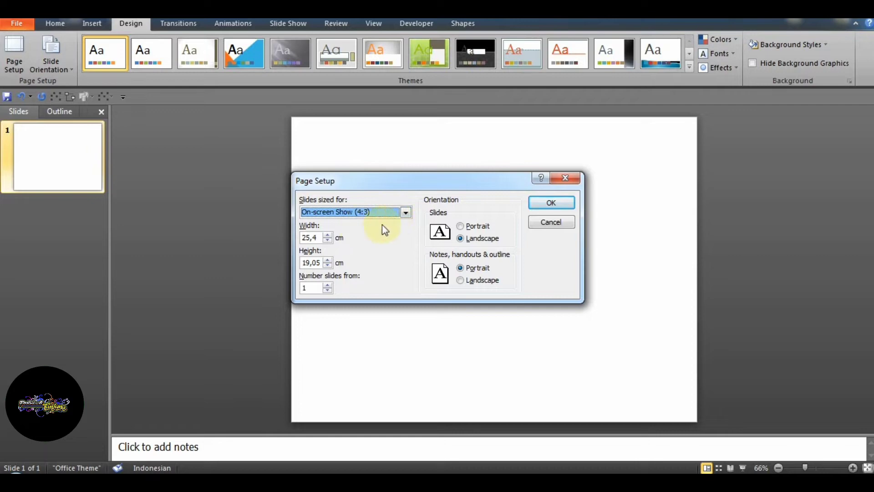
Set the slide size to On-screen Show (16:9).
{"action": "left_click", "coordinate": [405, 213]}
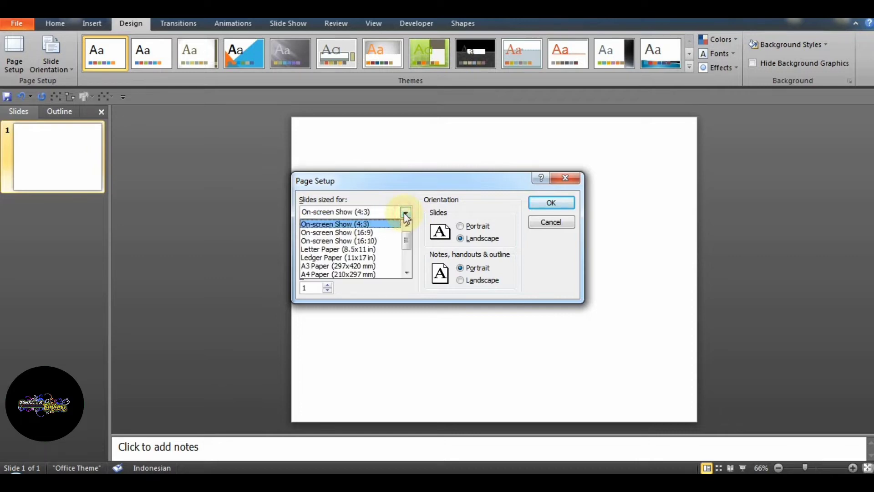
{"action": "left_click", "coordinate": [383, 232]}
{"action": "left_click", "coordinate": [560, 203]}
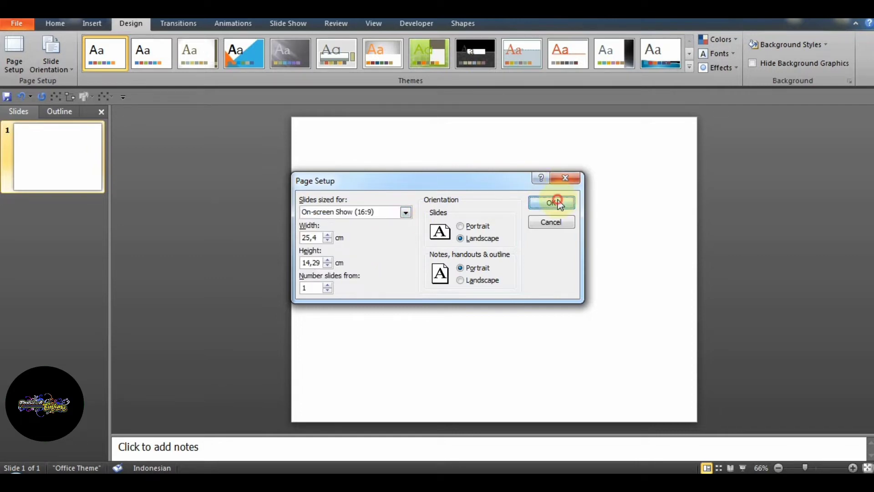
Format the slide background with a solid fill in the medium blue theme color.
{"action": "right_click", "coordinate": [560, 203]}
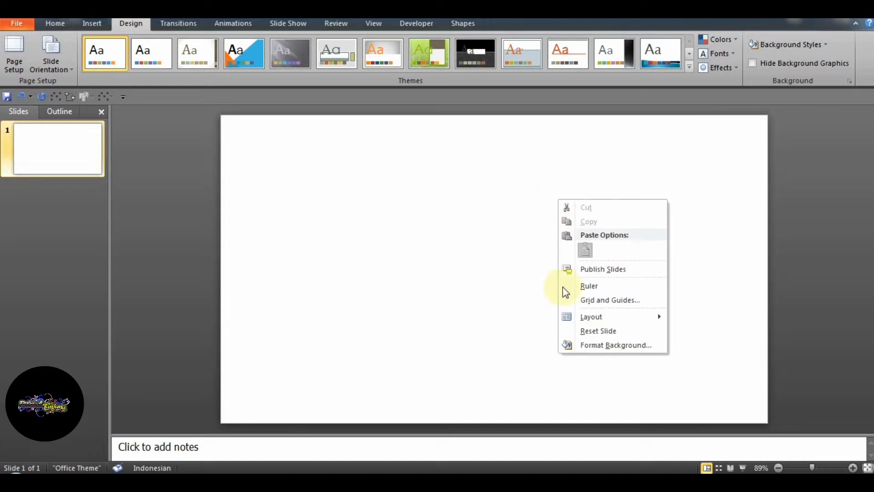
{"action": "left_click", "coordinate": [584, 345]}
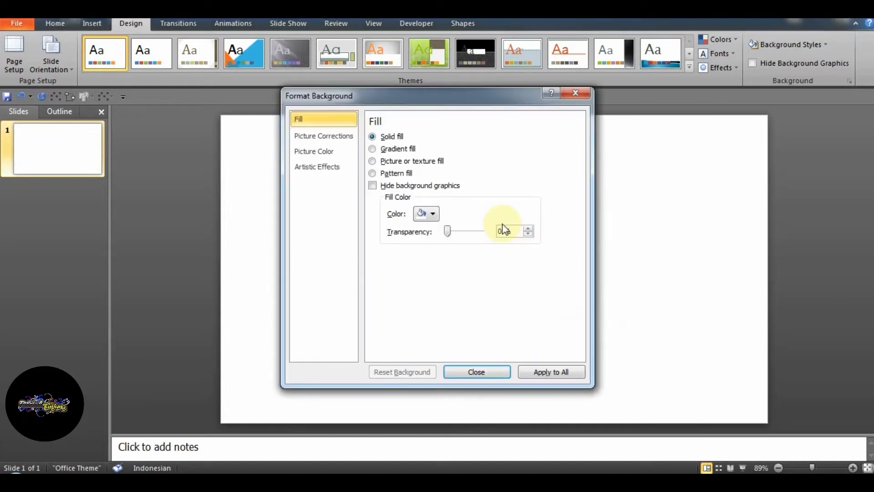
{"action": "left_click", "coordinate": [432, 214]}
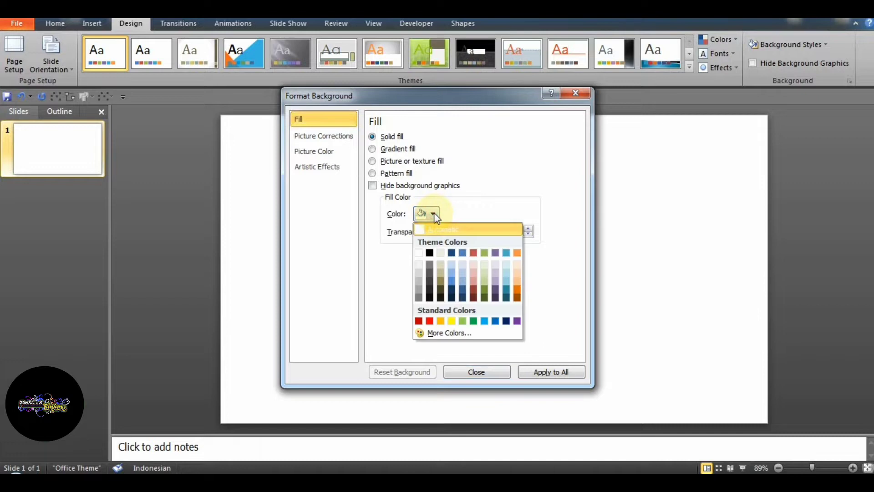
{"action": "left_click", "coordinate": [462, 253]}
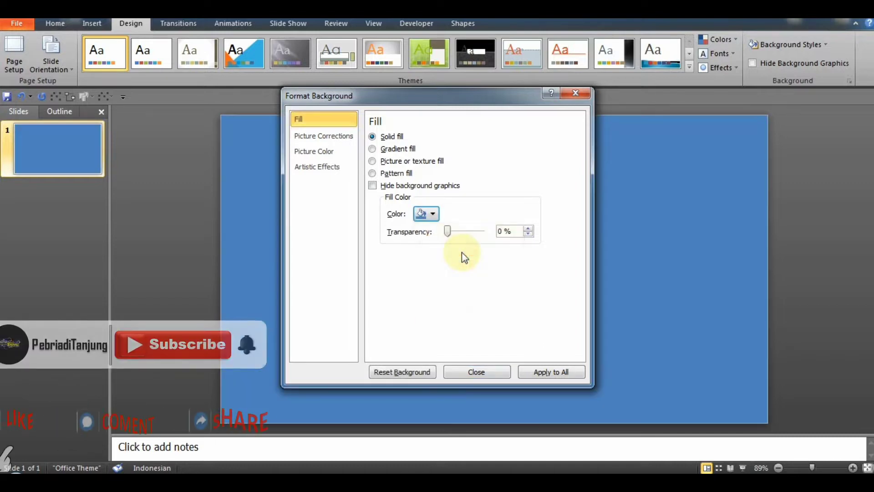
{"action": "left_click", "coordinate": [481, 371]}
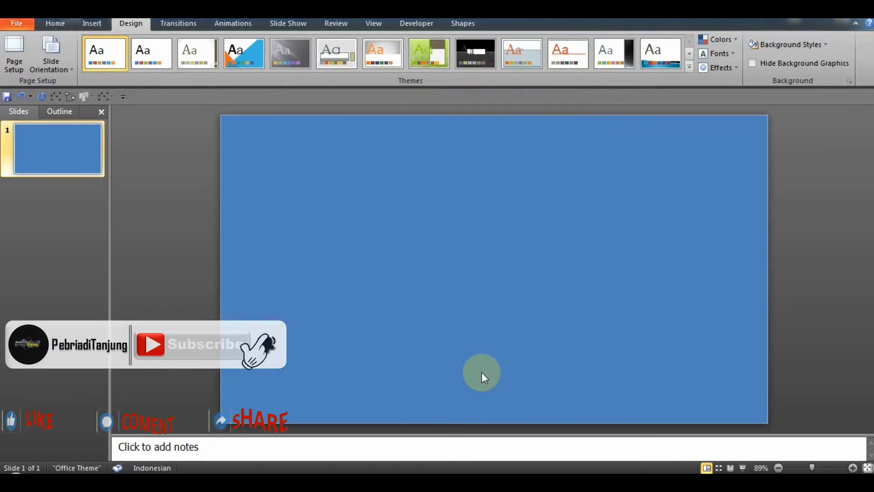
Draw a circle using the Oval shape and place it in the upper-left area of the slide.
{"action": "left_click", "coordinate": [90, 24]}
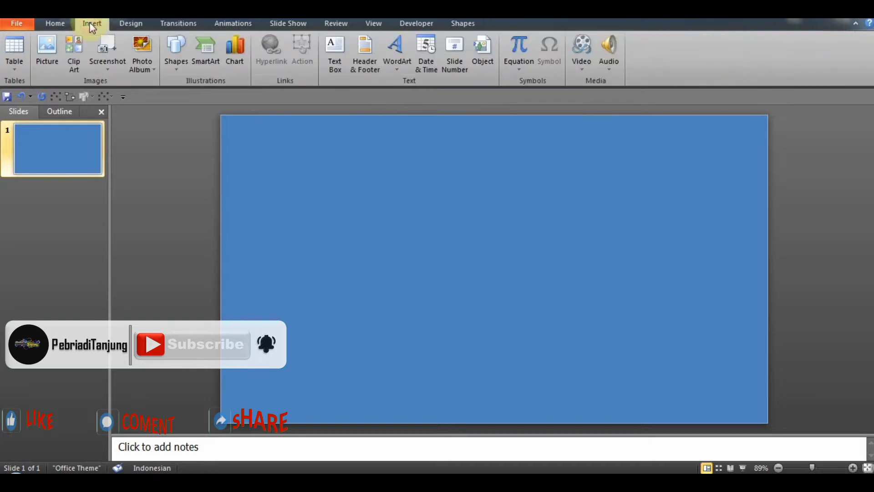
{"action": "left_click", "coordinate": [175, 69]}
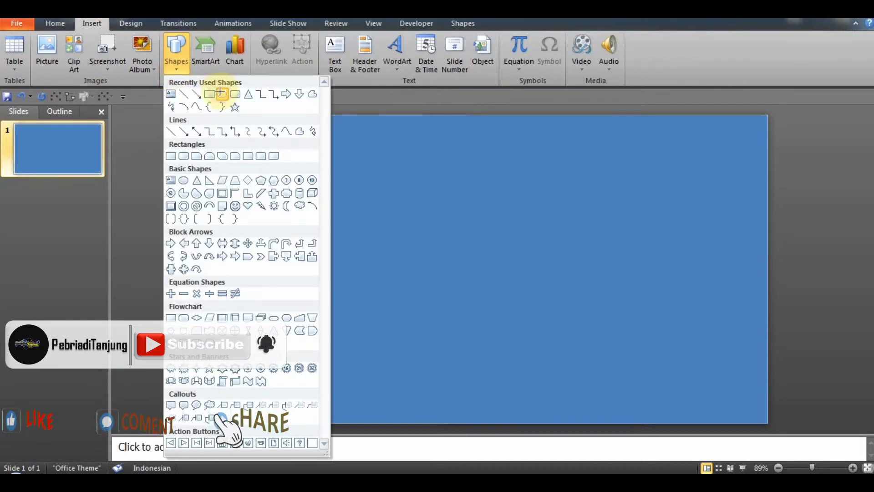
{"action": "left_click", "coordinate": [218, 92]}
{"action": "left_click_drag", "start_coordinate": [387, 160], "coordinate": [467, 245]}
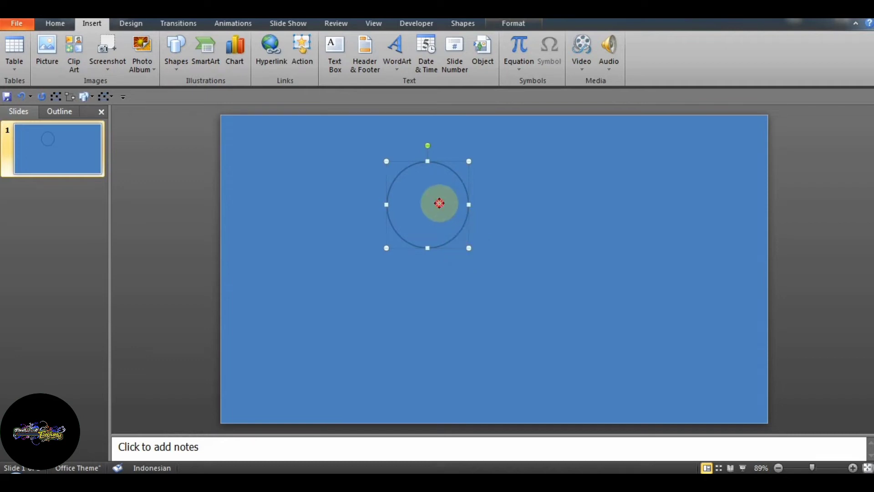
{"action": "left_click_drag", "start_coordinate": [439, 203], "coordinate": [392, 212]}
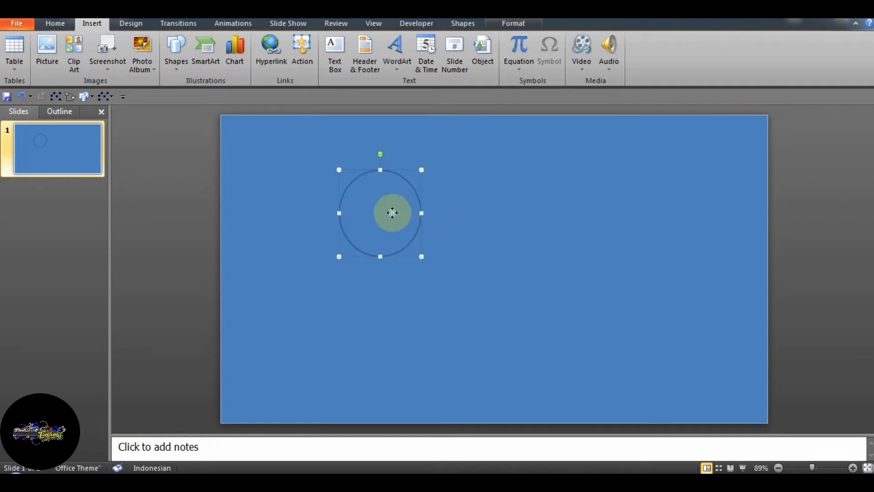
Give the circle a gradient fill with six stops spread evenly along the gradient, the last one at 98%.
{"action": "right_click", "coordinate": [383, 250]}
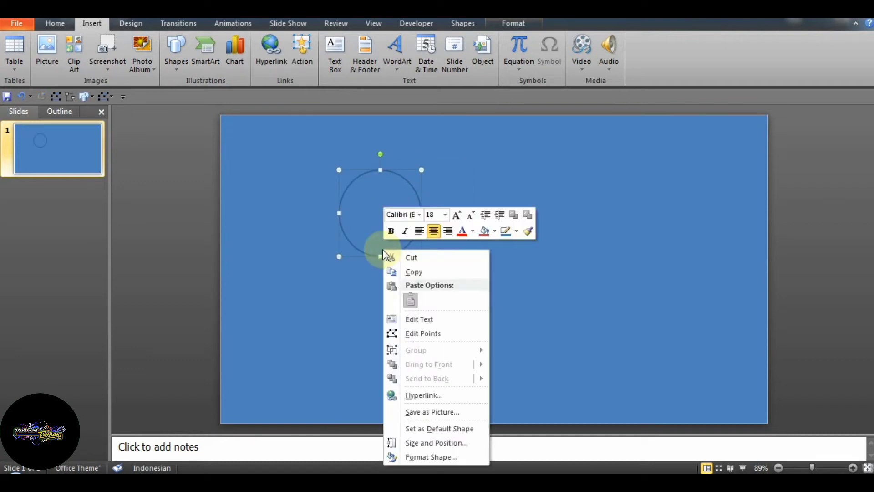
{"action": "left_click", "coordinate": [443, 457]}
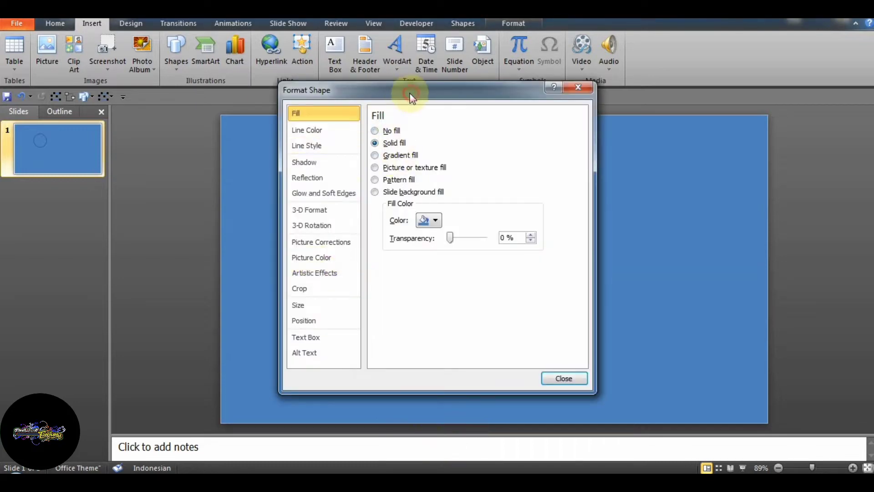
{"action": "left_click_drag", "start_coordinate": [412, 97], "coordinate": [131, 114]}
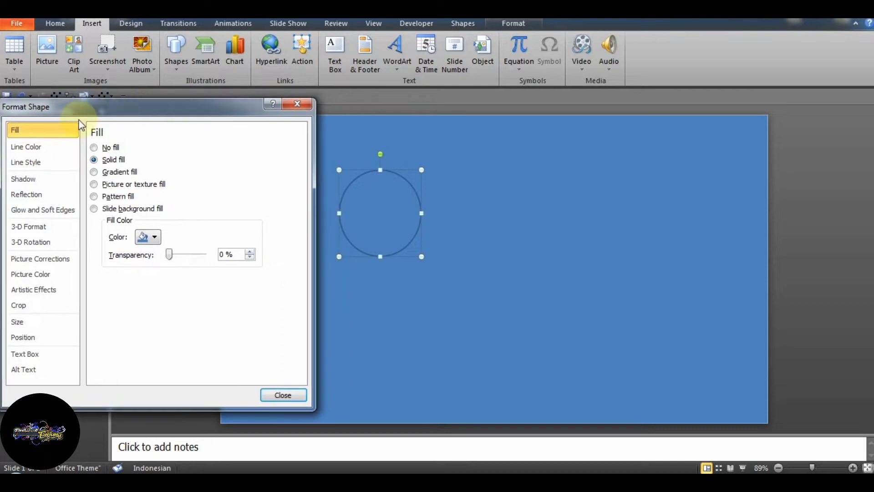
{"action": "left_click", "coordinate": [94, 173]}
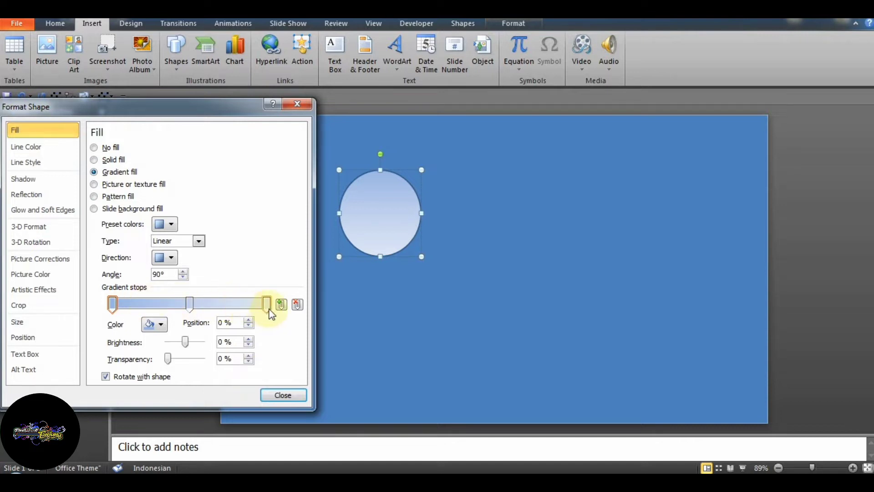
{"action": "left_click", "coordinate": [281, 304]}
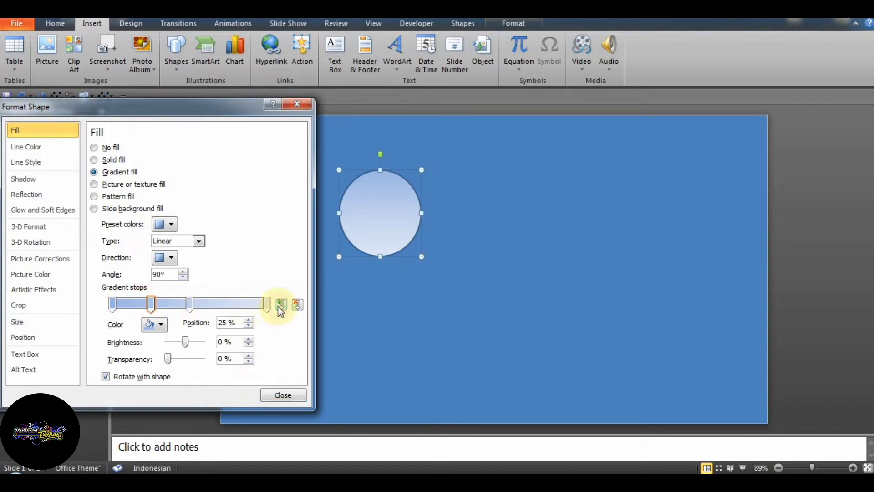
{"action": "left_click", "coordinate": [211, 304]}
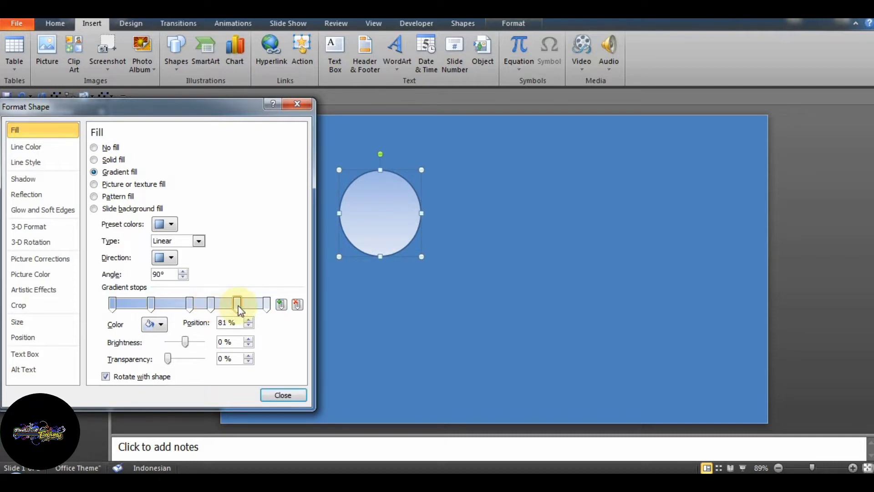
{"action": "left_click_drag", "start_coordinate": [152, 304], "coordinate": [260, 307]}
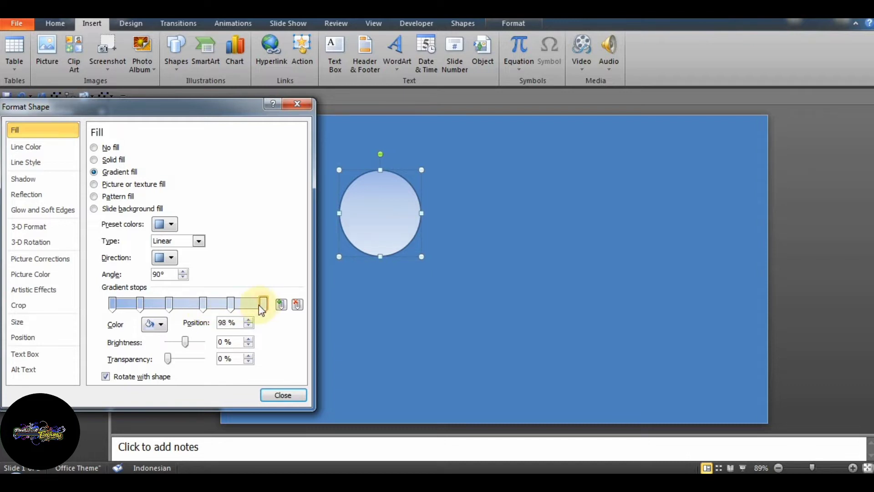
Color the circle's first gradient stop, at 0%, pale light blue from the standard colors and set the gradient type to Radial.
{"action": "left_click", "coordinate": [113, 304]}
{"action": "left_click", "coordinate": [161, 324]}
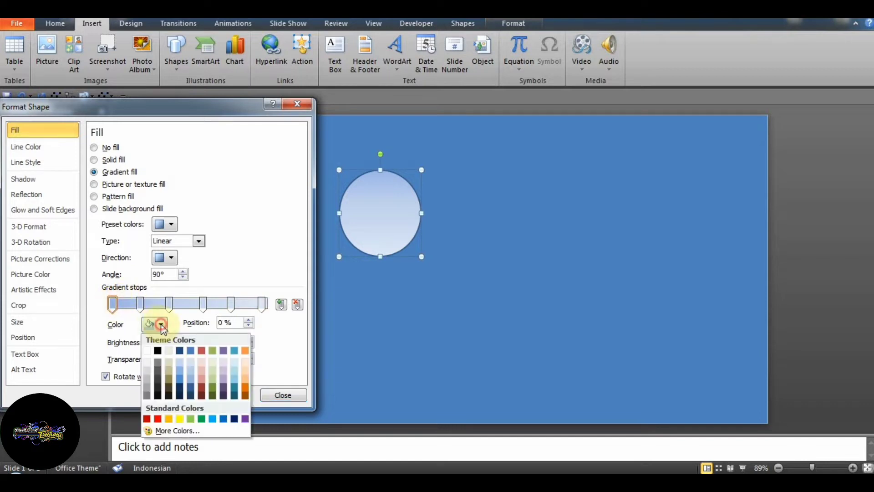
{"action": "left_click", "coordinate": [194, 431]}
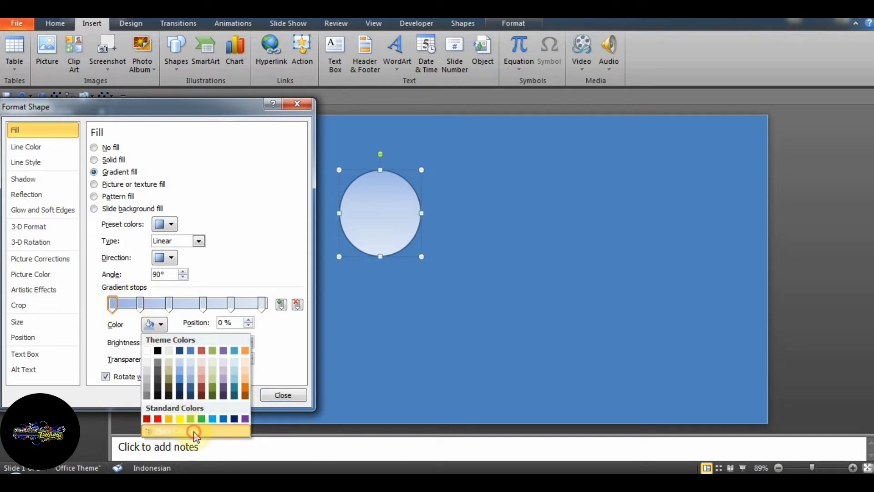
{"action": "left_click_drag", "start_coordinate": [441, 113], "coordinate": [728, 112]}
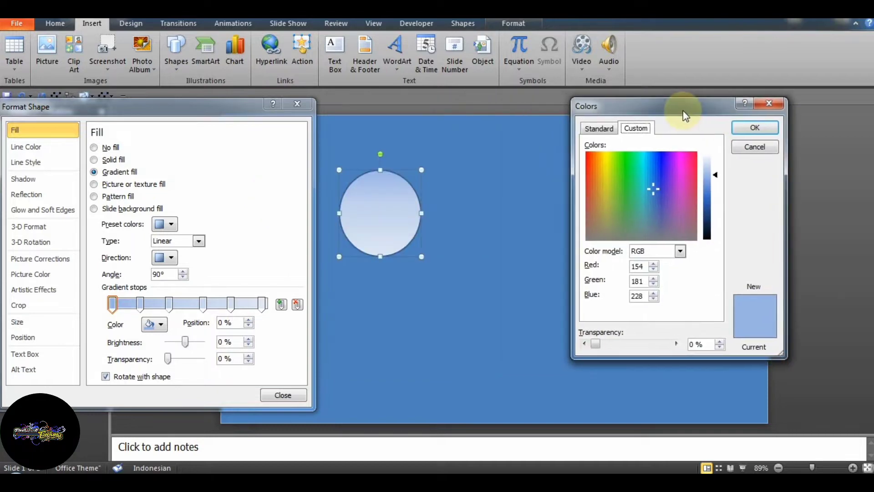
{"action": "left_click", "coordinate": [600, 129]}
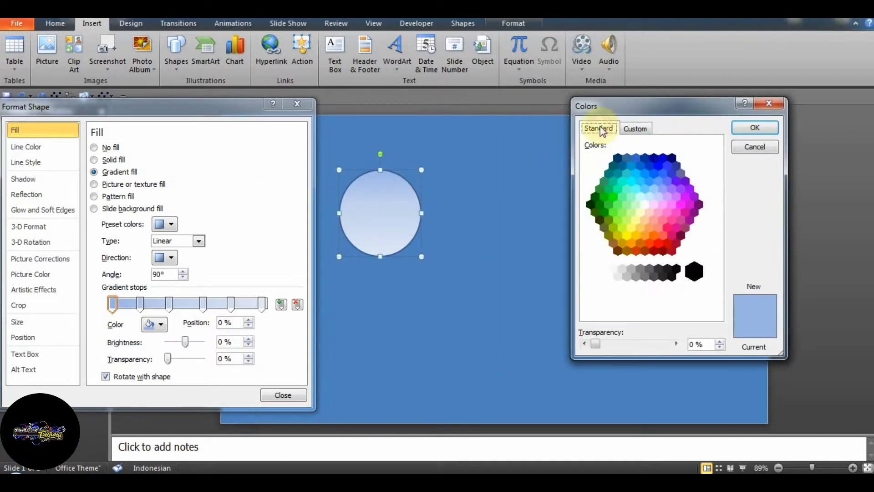
{"action": "left_click", "coordinate": [649, 196]}
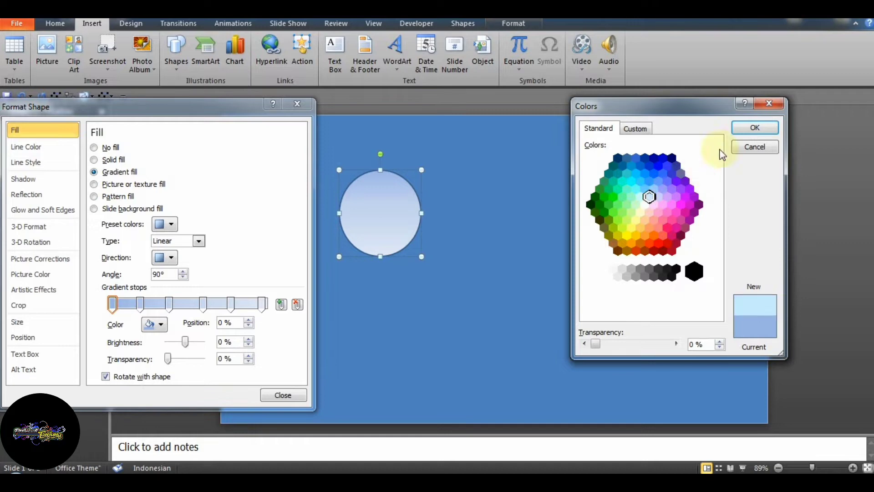
{"action": "left_click", "coordinate": [753, 130]}
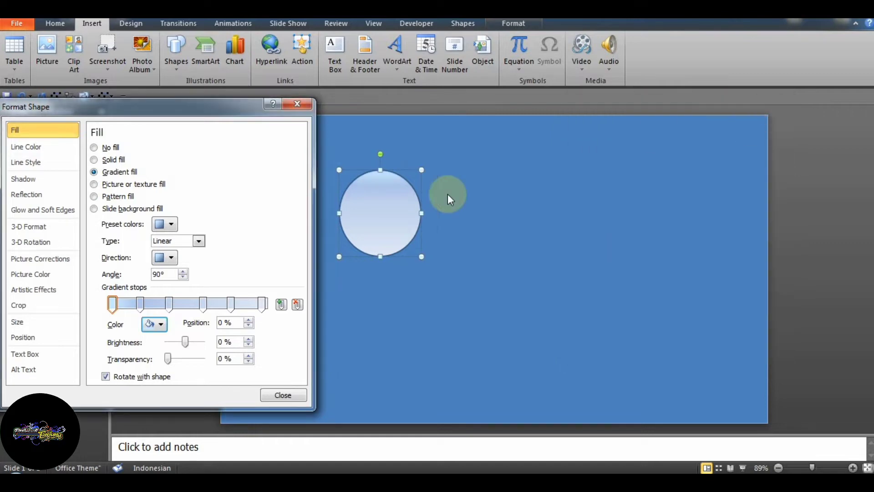
{"action": "left_click", "coordinate": [200, 242]}
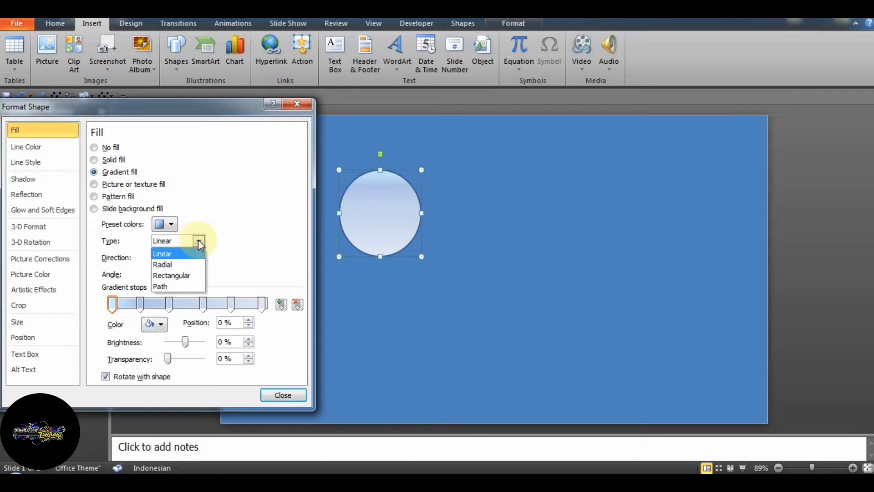
{"action": "left_click", "coordinate": [193, 260]}
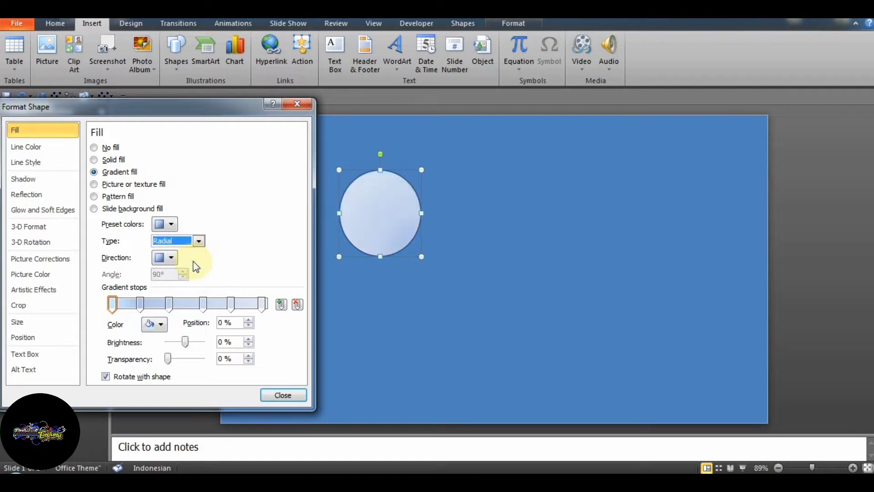
Color the circle's gradient stop at 18% dark magenta with RGB values 176, 0, 122.
{"action": "left_click", "coordinate": [139, 303]}
{"action": "left_click", "coordinate": [163, 325]}
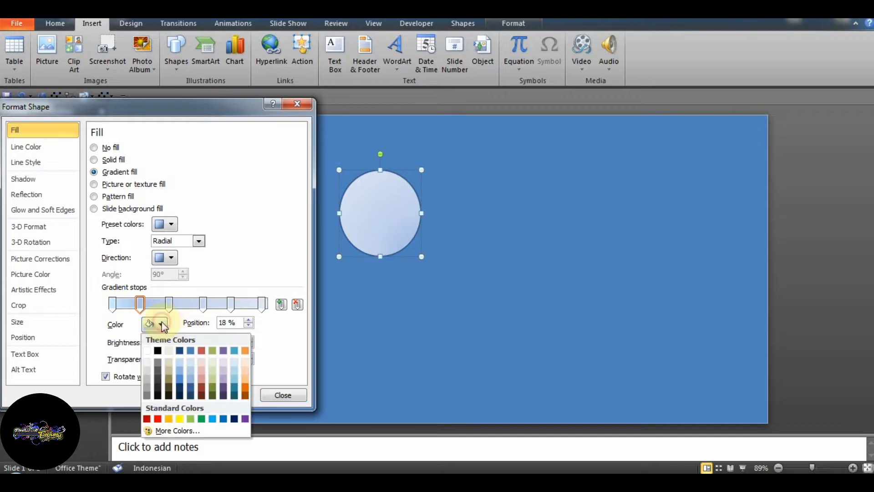
{"action": "left_click", "coordinate": [188, 430]}
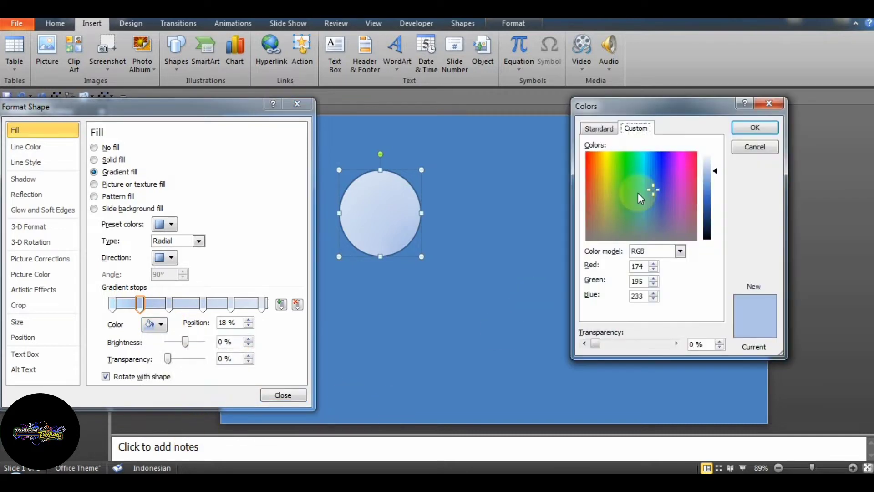
{"action": "left_click", "coordinate": [607, 132]}
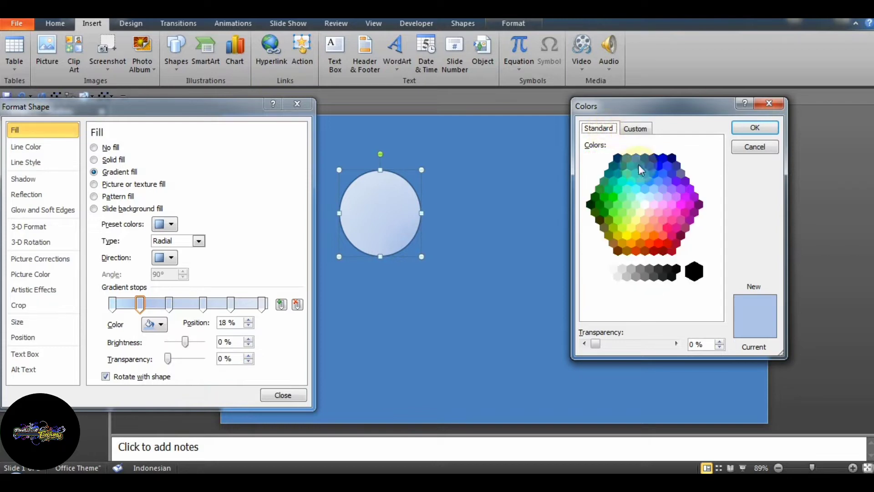
{"action": "left_click", "coordinate": [673, 234]}
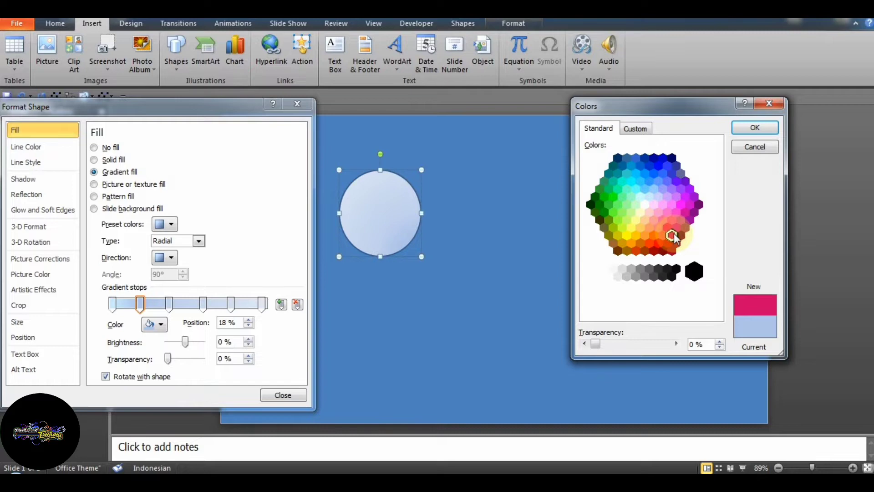
{"action": "left_click", "coordinate": [676, 227]}
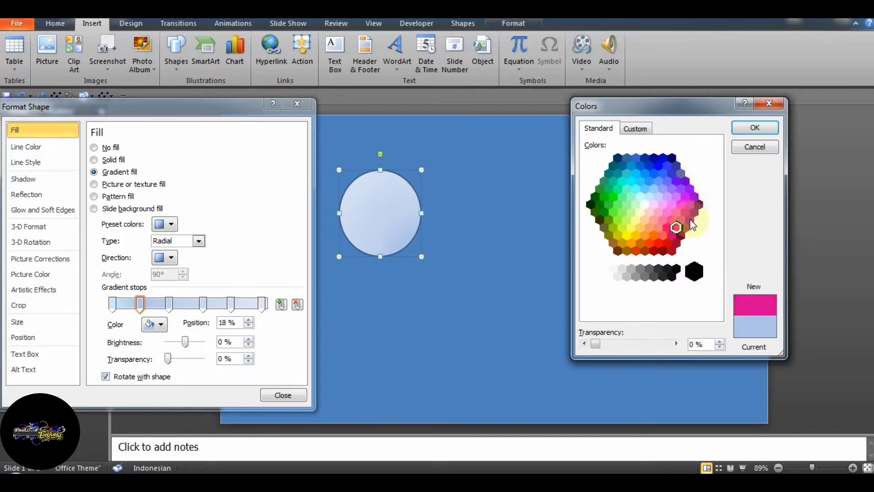
{"action": "left_click", "coordinate": [632, 132]}
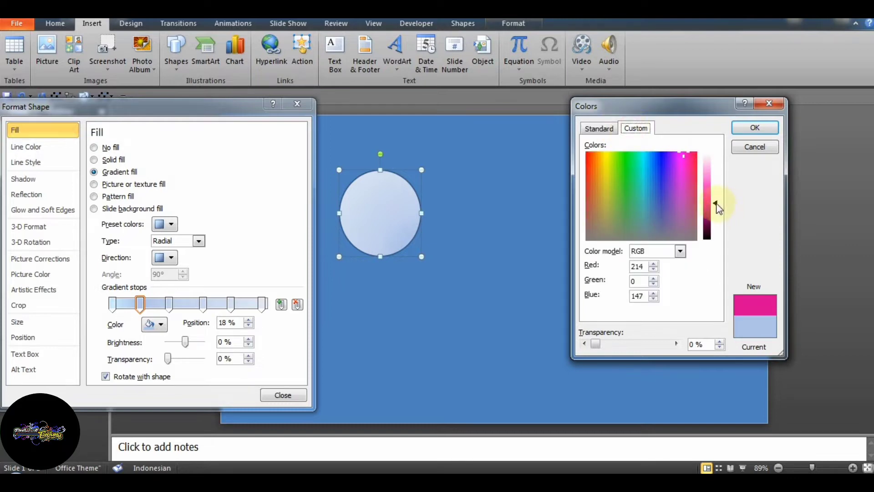
{"action": "left_click_drag", "start_coordinate": [715, 203], "coordinate": [716, 207]}
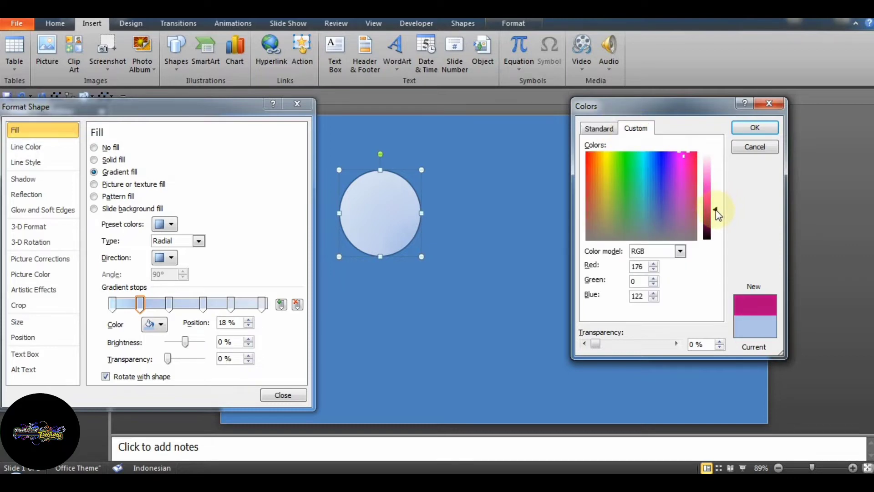
{"action": "left_click", "coordinate": [755, 129]}
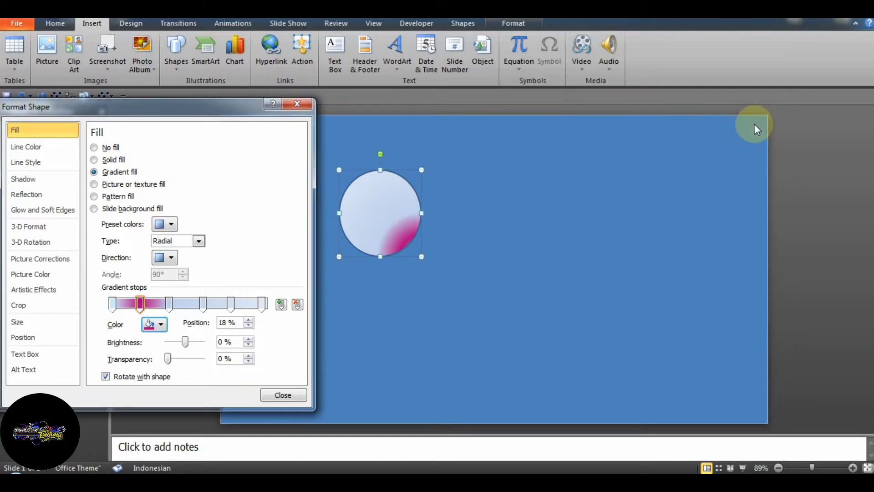
Color the circle's gradient stop at 37% bright blue with RGB values 67, 161, 255.
{"action": "left_click", "coordinate": [170, 306]}
{"action": "left_click", "coordinate": [161, 324]}
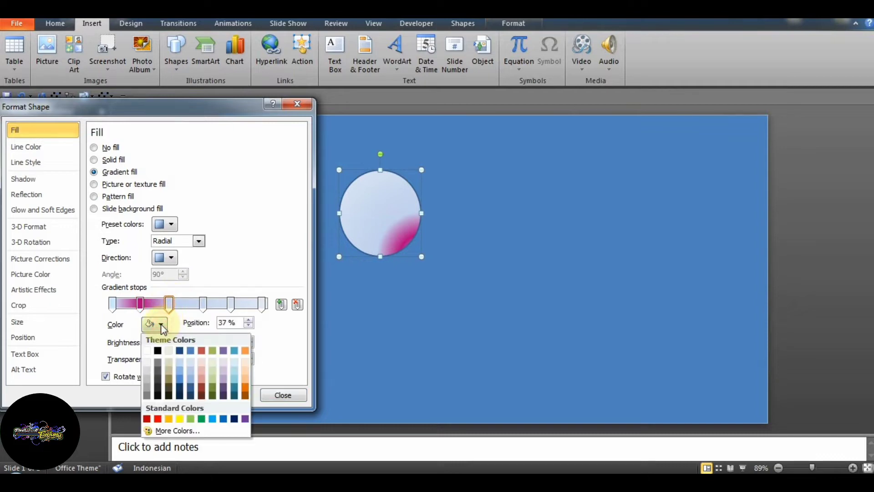
{"action": "left_click", "coordinate": [186, 431]}
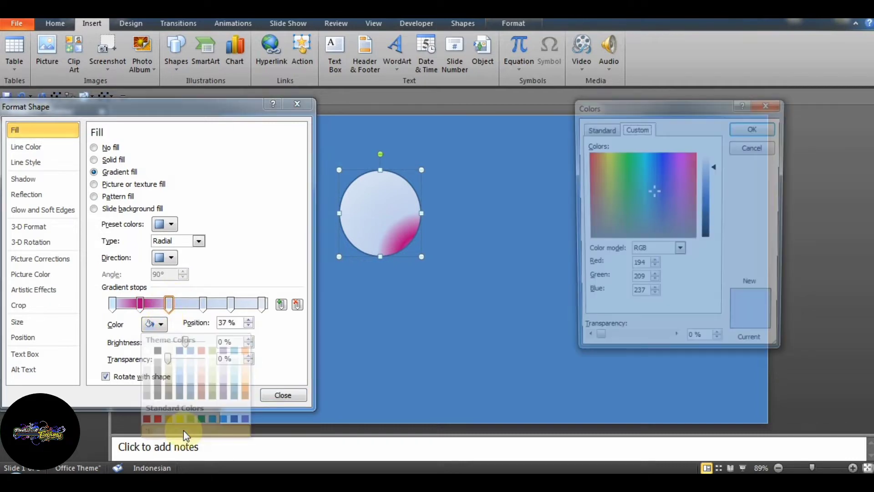
{"action": "left_click", "coordinate": [609, 129]}
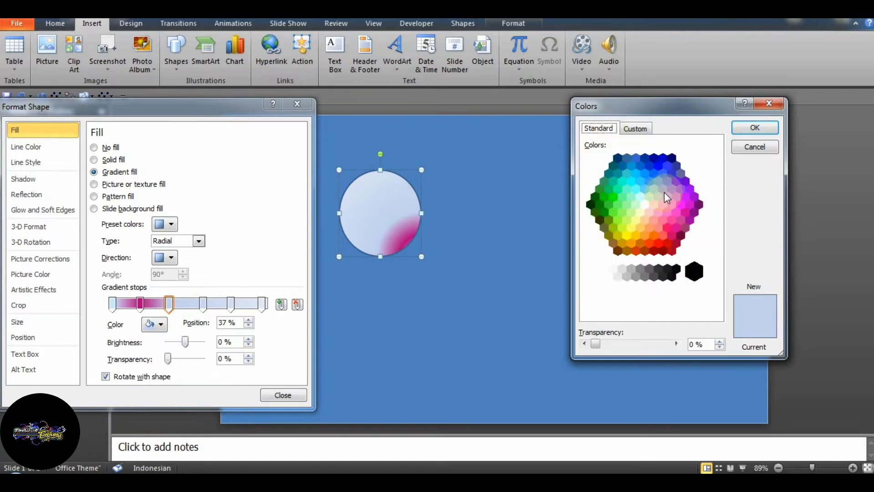
{"action": "left_click", "coordinate": [650, 182]}
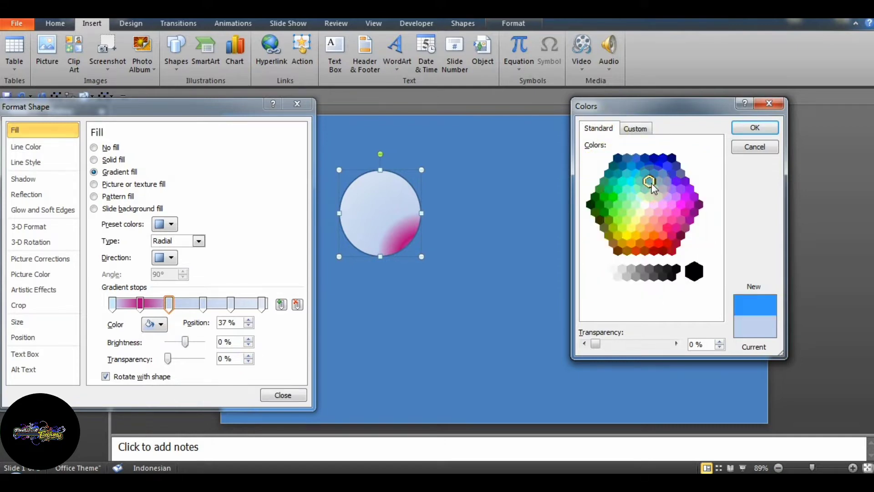
{"action": "left_click", "coordinate": [629, 131]}
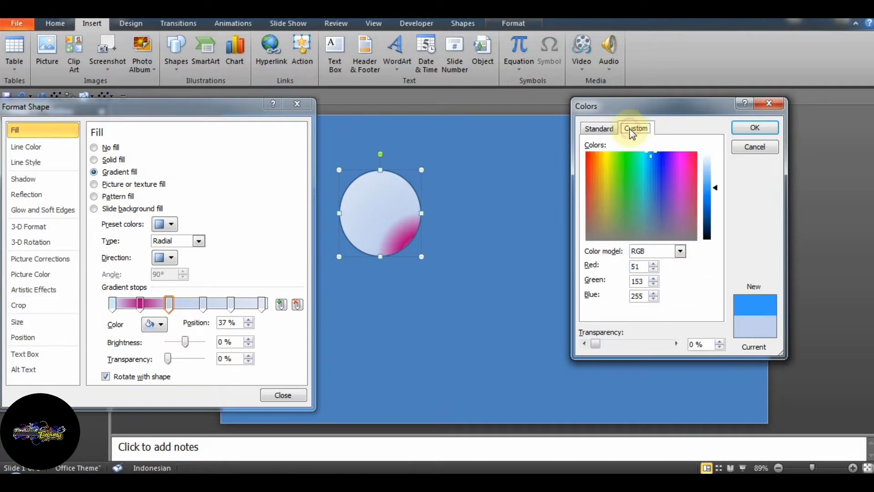
{"action": "left_click_drag", "start_coordinate": [716, 190], "coordinate": [715, 185]}
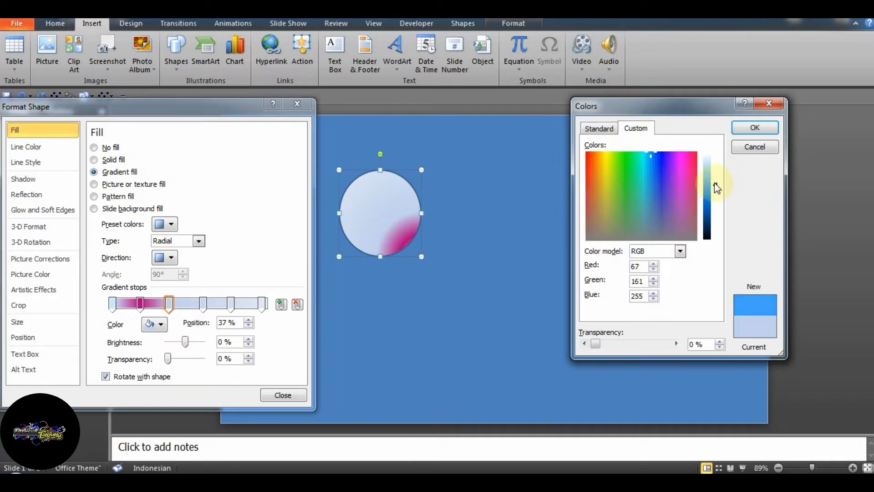
{"action": "left_click", "coordinate": [751, 130]}
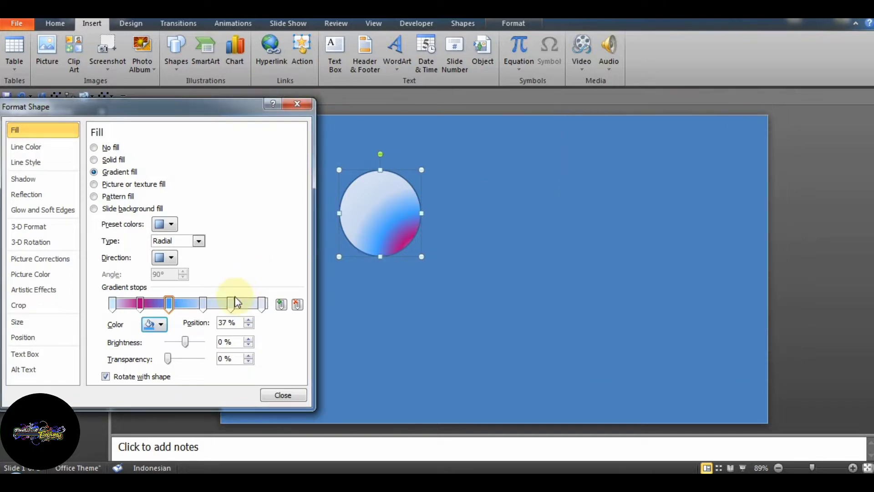
Move the circle's fourth gradient stop to 57% and color it light pink, starting from a standard color and fine-tuning its luminance.
{"action": "left_click", "coordinate": [202, 304]}
{"action": "left_click_drag", "start_coordinate": [202, 304], "coordinate": [199, 304]}
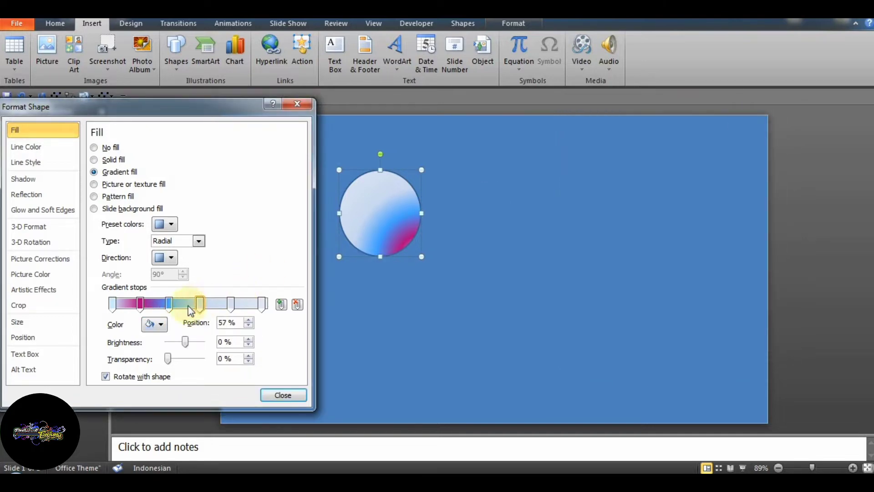
{"action": "left_click", "coordinate": [163, 324]}
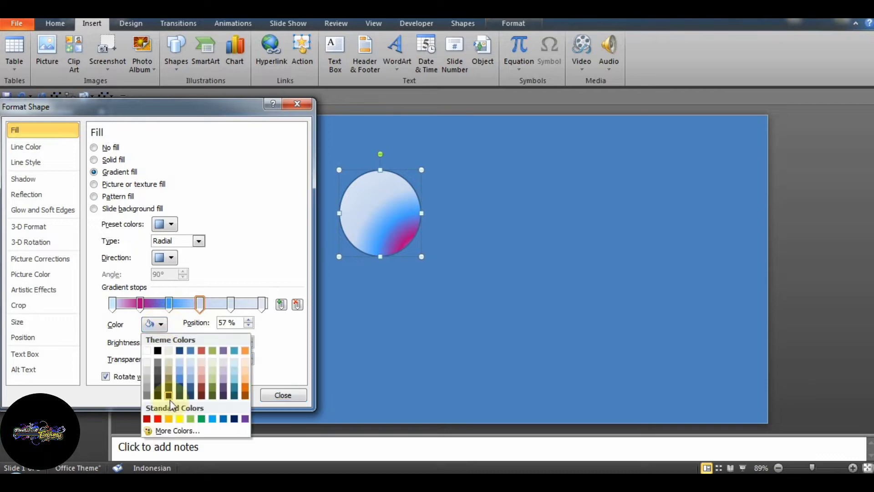
{"action": "left_click", "coordinate": [187, 427]}
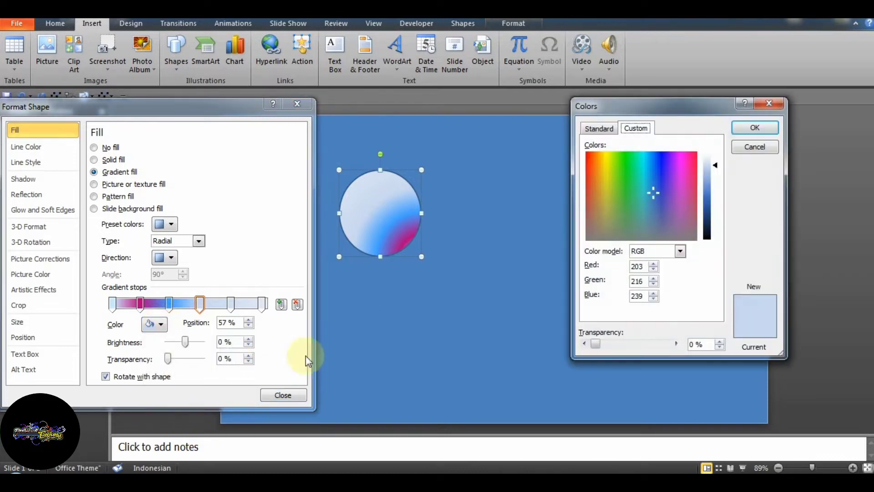
{"action": "left_click", "coordinate": [599, 129]}
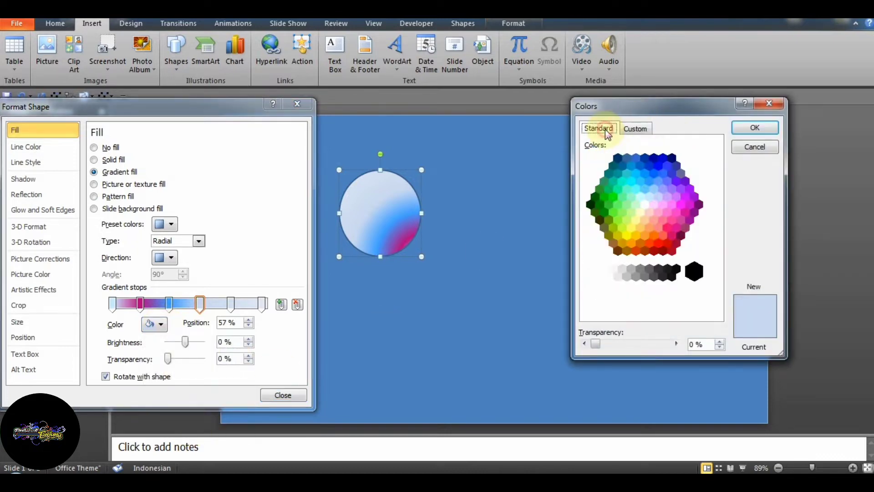
{"action": "left_click", "coordinate": [674, 205]}
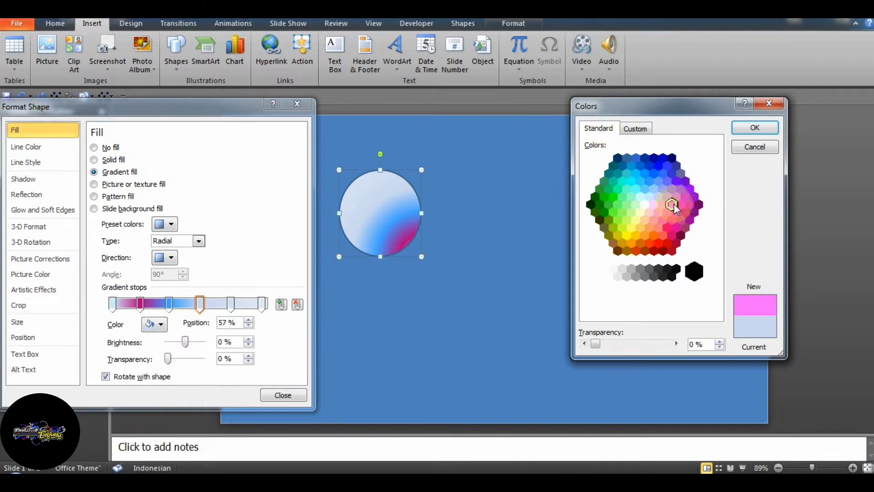
{"action": "left_click", "coordinate": [637, 129]}
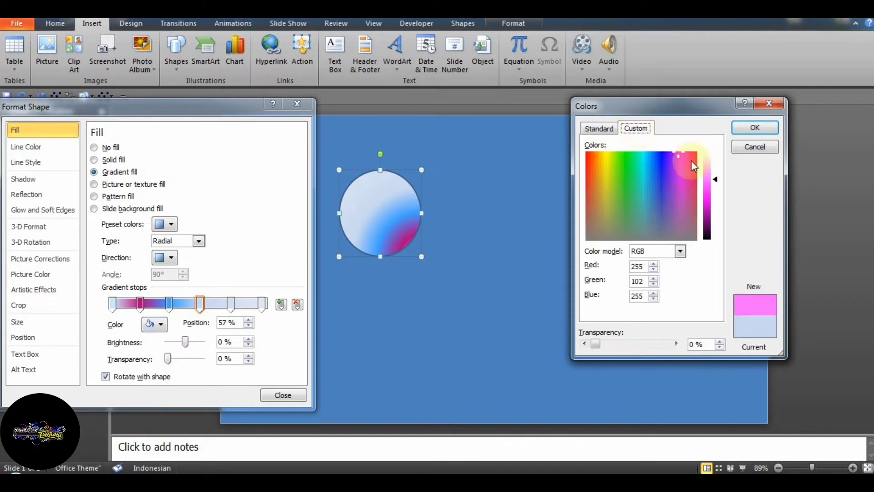
{"action": "left_click", "coordinate": [715, 181]}
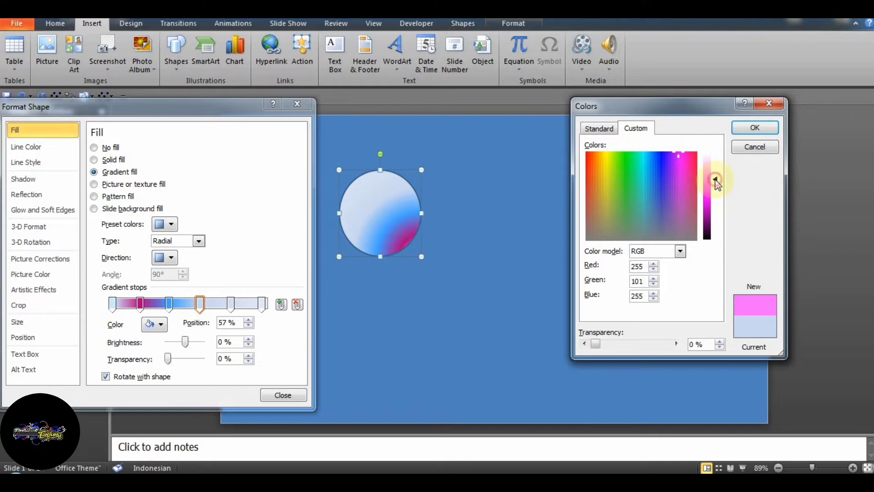
{"action": "left_click", "coordinate": [756, 129]}
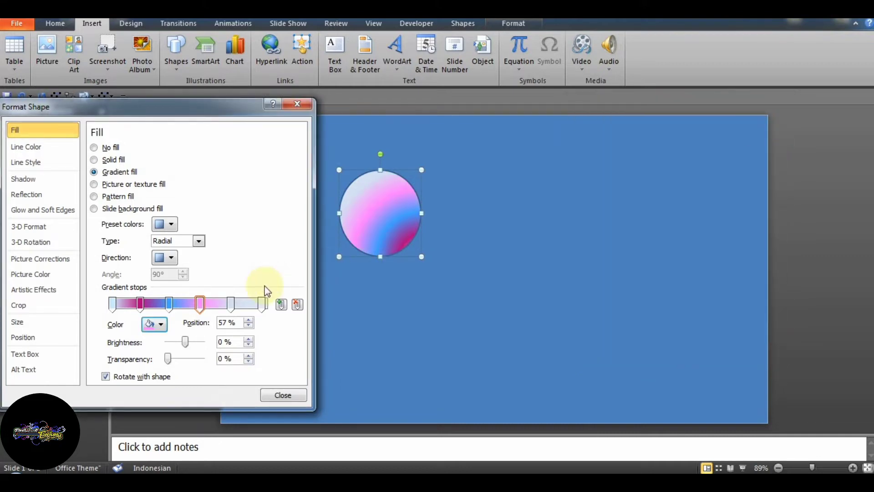
Color the circle's gradient stop at 77% light green with RGB values 91, 255, 146, and close the shape formatting settings.
{"action": "left_click", "coordinate": [231, 304]}
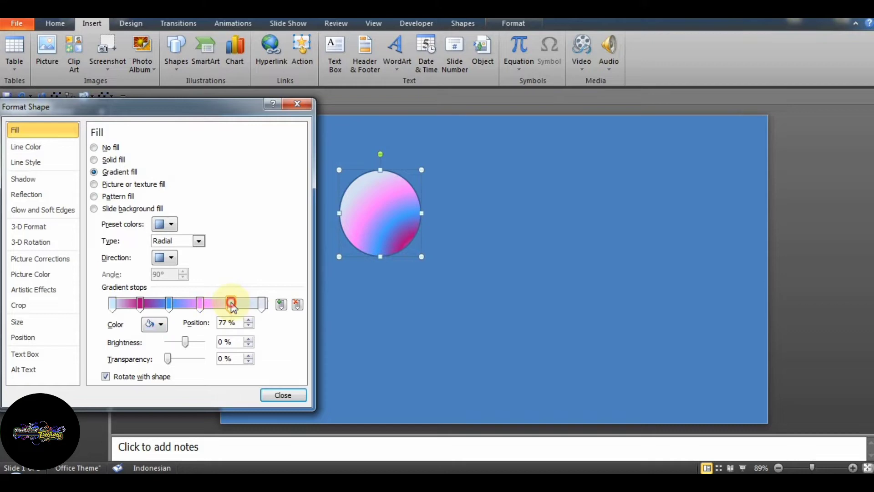
{"action": "left_click", "coordinate": [162, 324]}
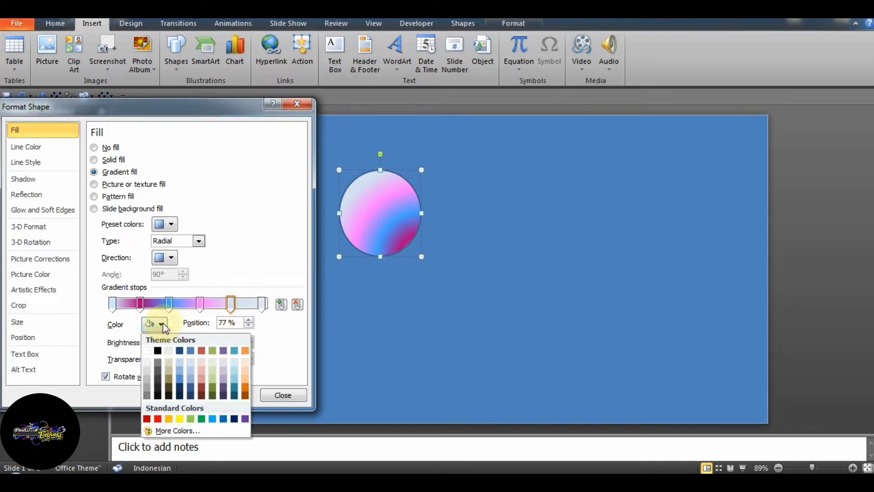
{"action": "left_click", "coordinate": [173, 430]}
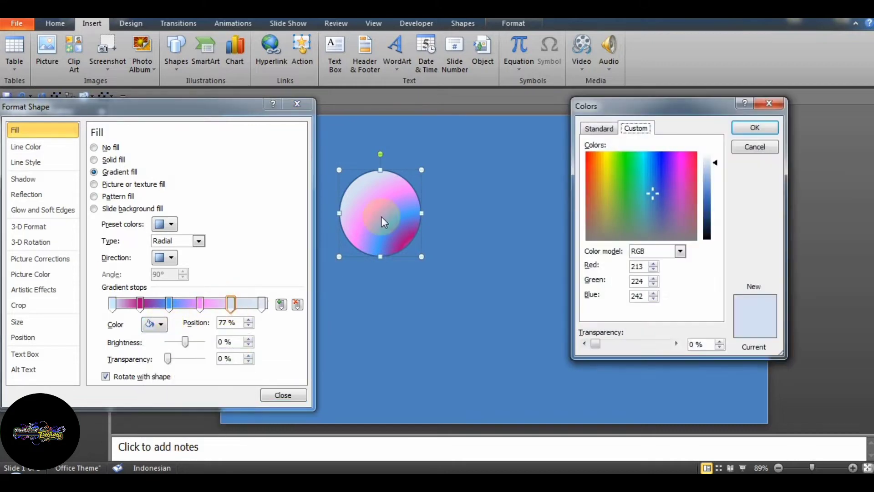
{"action": "left_click", "coordinate": [642, 130]}
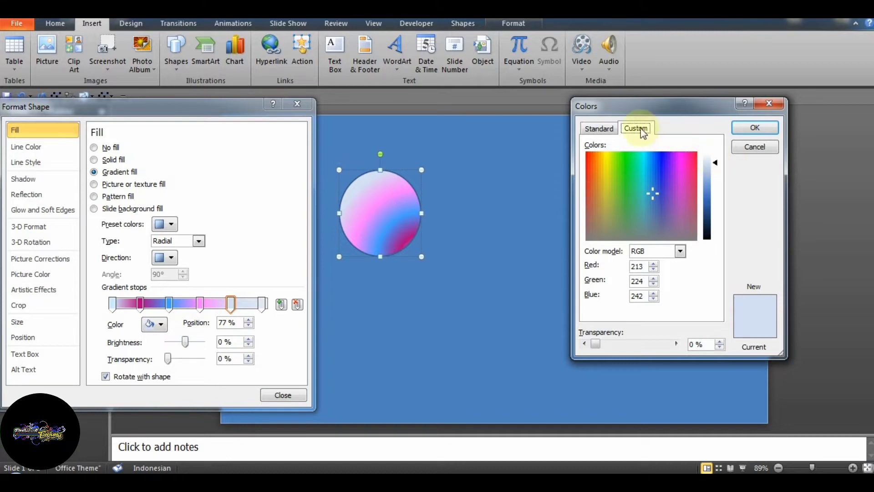
{"action": "left_click", "coordinate": [611, 129]}
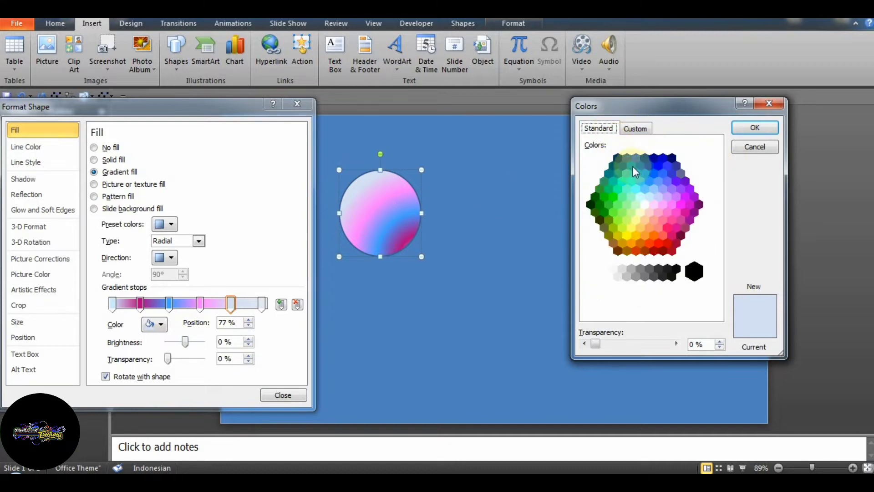
{"action": "left_click", "coordinate": [623, 202]}
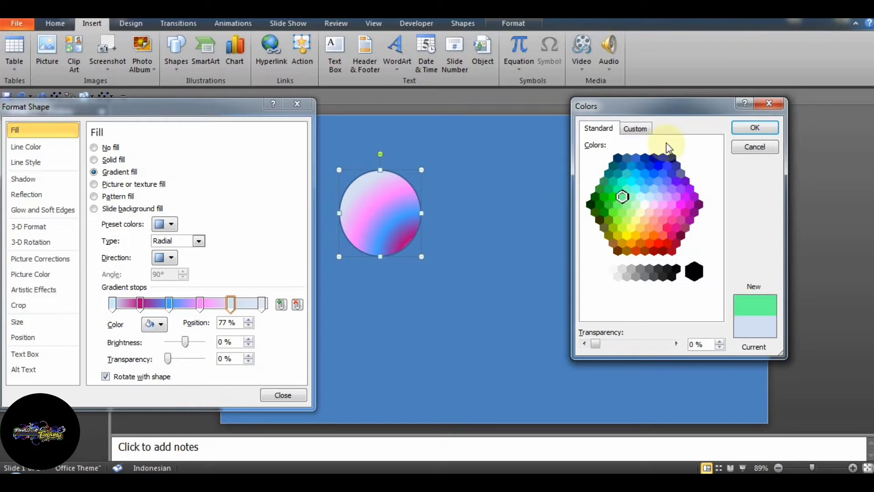
{"action": "left_click", "coordinate": [636, 129]}
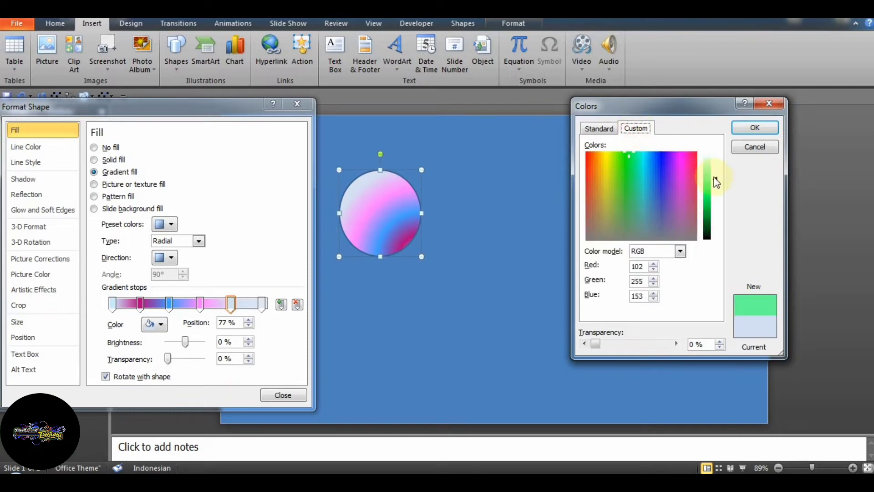
{"action": "left_click_drag", "start_coordinate": [716, 181], "coordinate": [716, 186]}
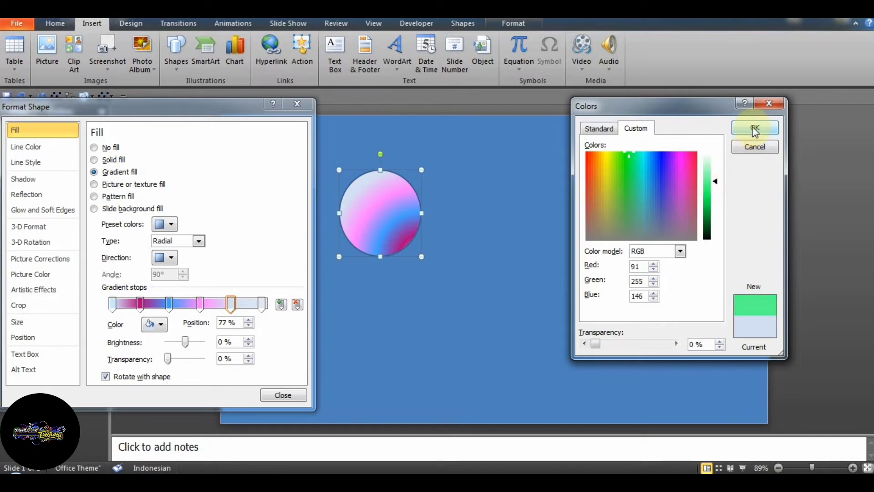
{"action": "left_click", "coordinate": [754, 128]}
{"action": "left_click", "coordinate": [682, 149]}
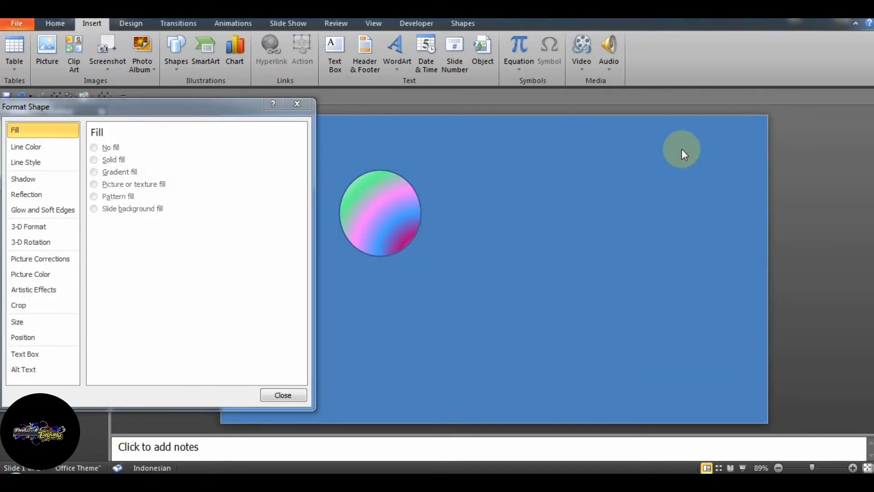
{"action": "left_click", "coordinate": [283, 395]}
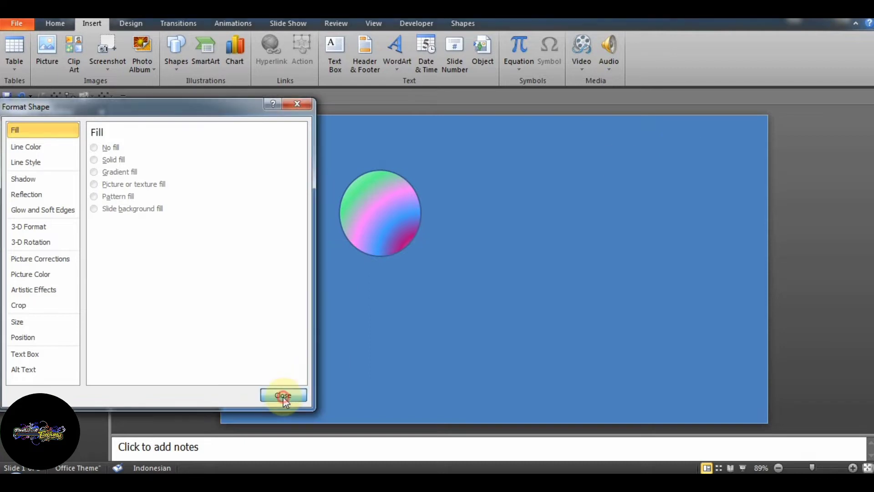
Remove the outline from the gradient-filled circle.
{"action": "left_click", "coordinate": [375, 239]}
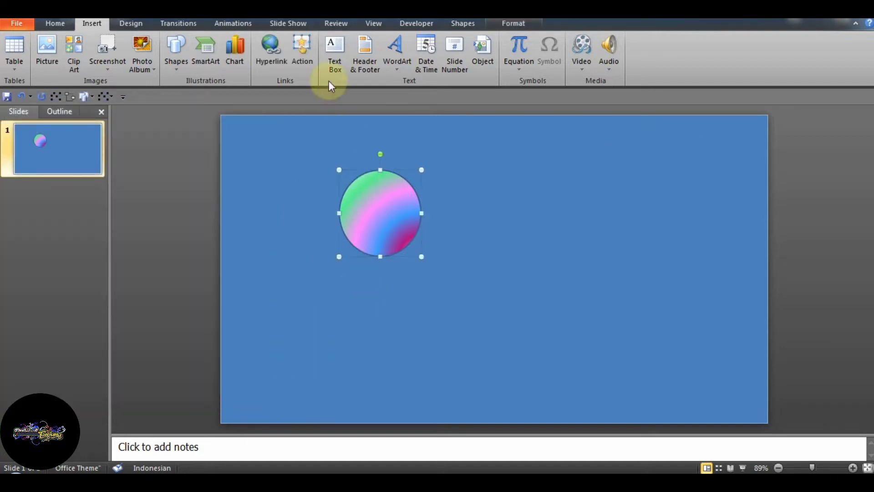
{"action": "left_click", "coordinate": [512, 25]}
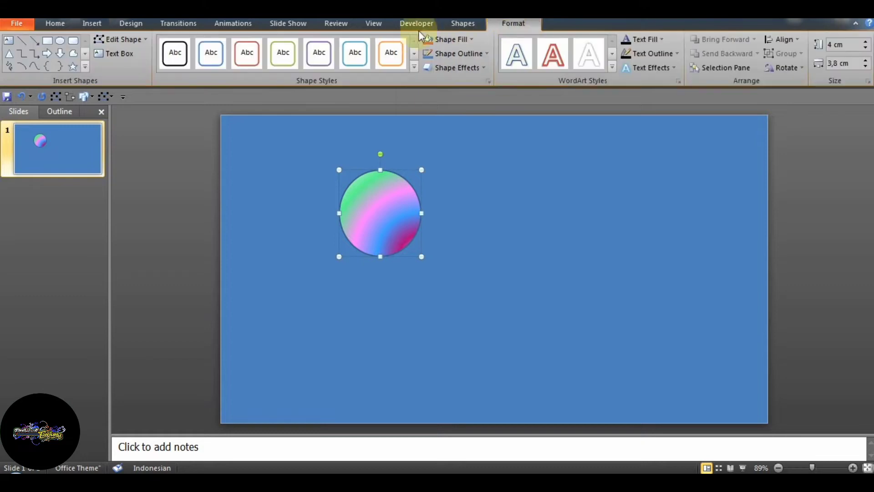
{"action": "left_click", "coordinate": [486, 54]}
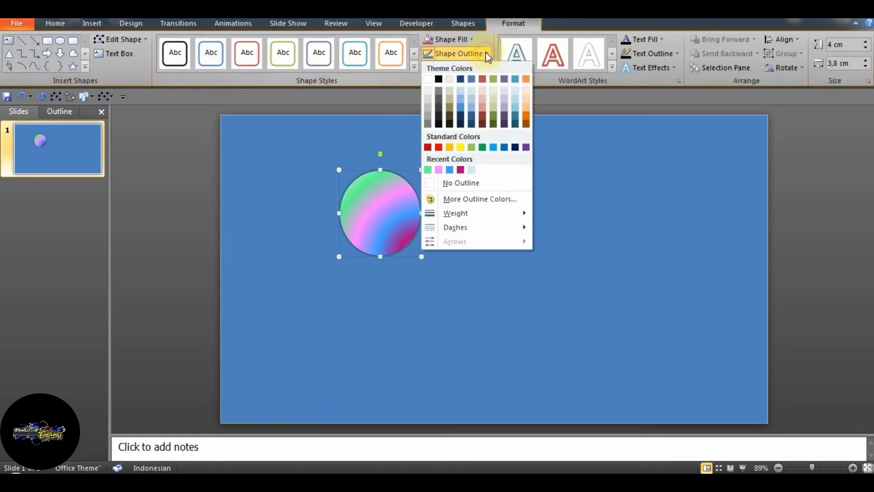
{"action": "left_click", "coordinate": [462, 184]}
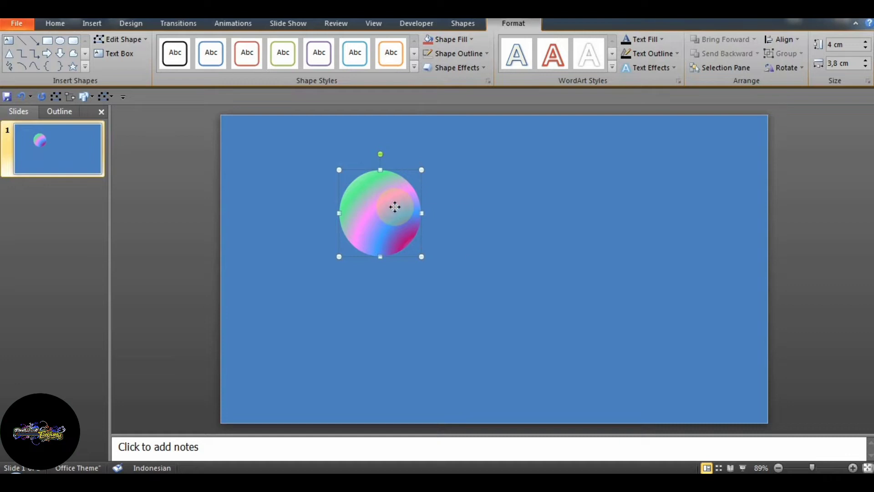
Apply the first preset in the Bevel group as the gradient circle's top bevel.
{"action": "right_click", "coordinate": [394, 208]}
{"action": "key", "text": "Escape"}
{"action": "right_click", "coordinate": [386, 242]}
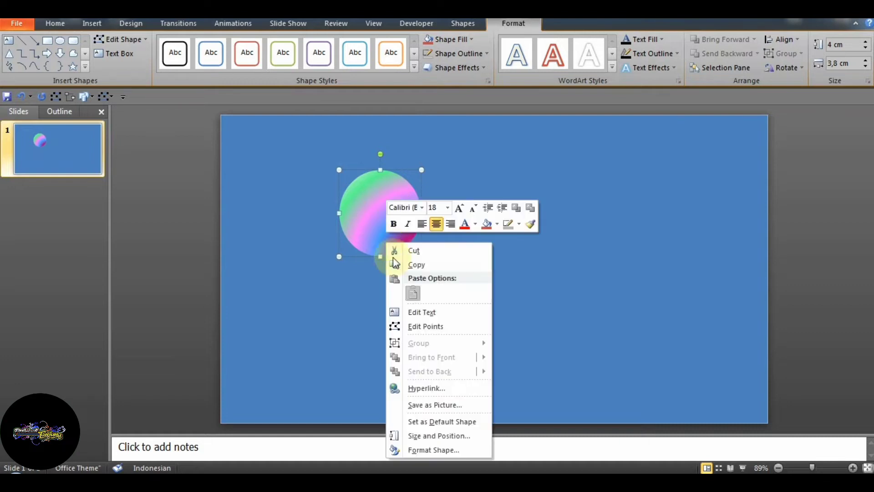
{"action": "left_click", "coordinate": [433, 450]}
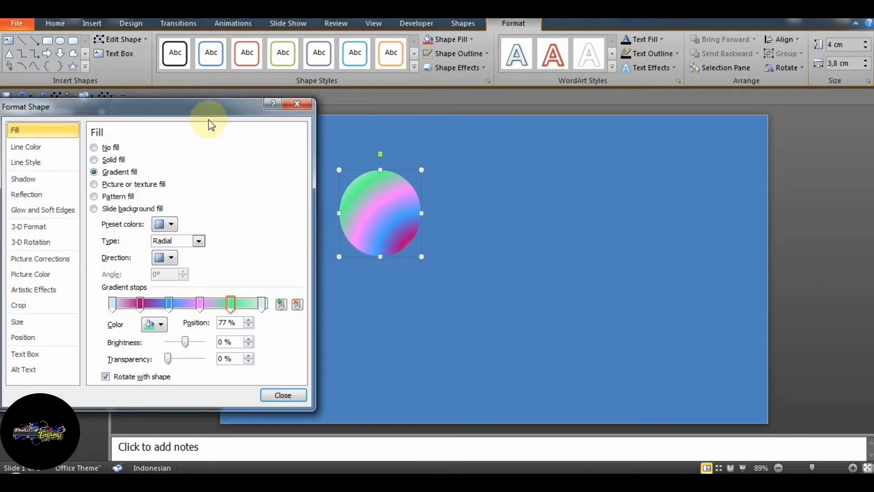
{"action": "left_click", "coordinate": [56, 229]}
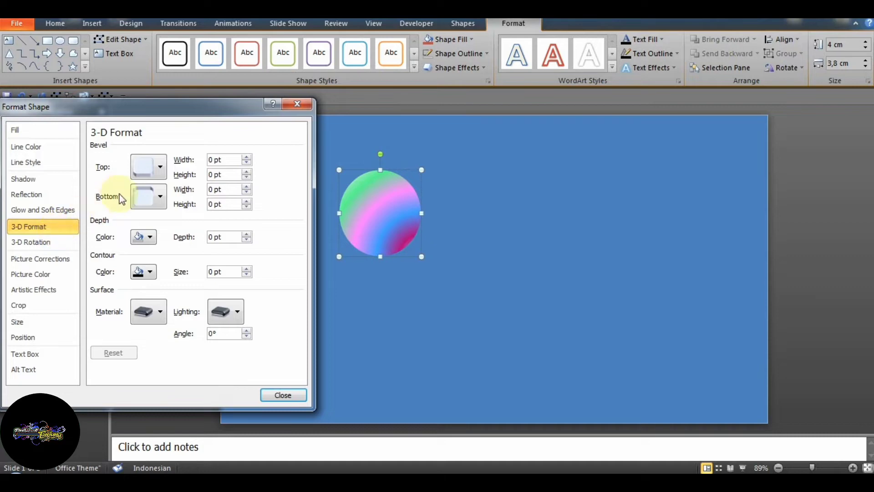
{"action": "left_click", "coordinate": [160, 168]}
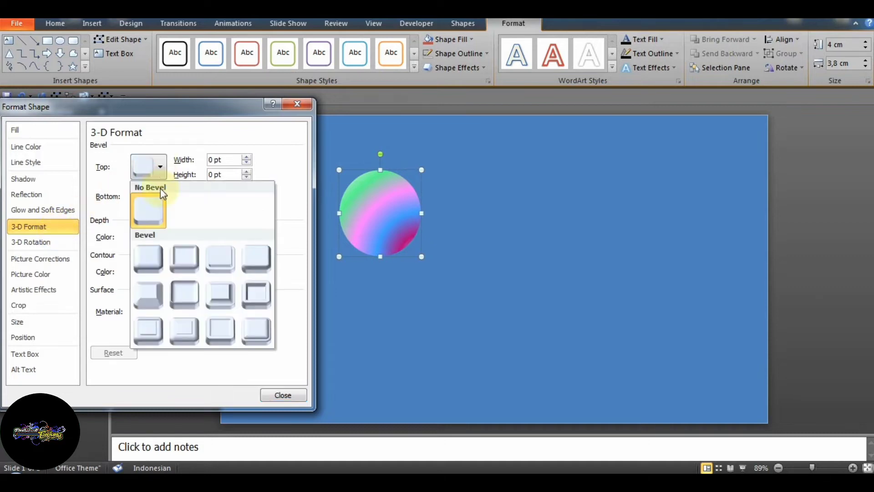
{"action": "left_click", "coordinate": [151, 257]}
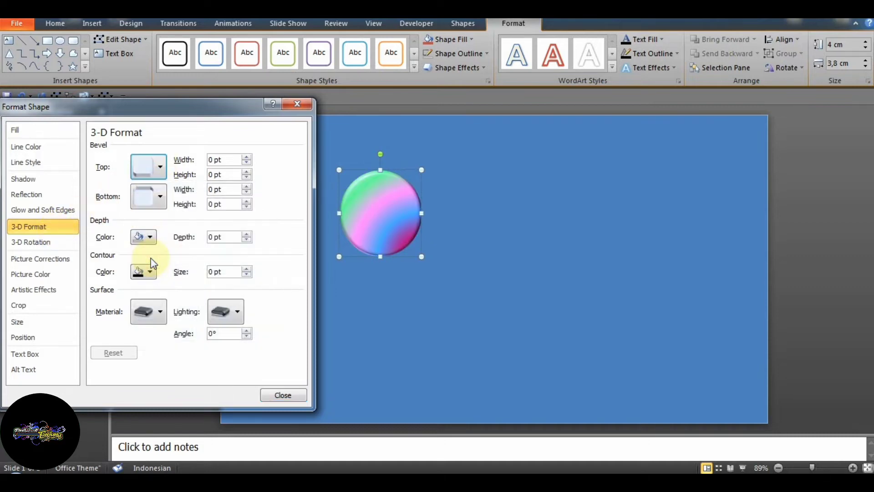
Set the circle's top bevel to a width of 30 pt and a height of 50 pt.
{"action": "left_click", "coordinate": [215, 159]}
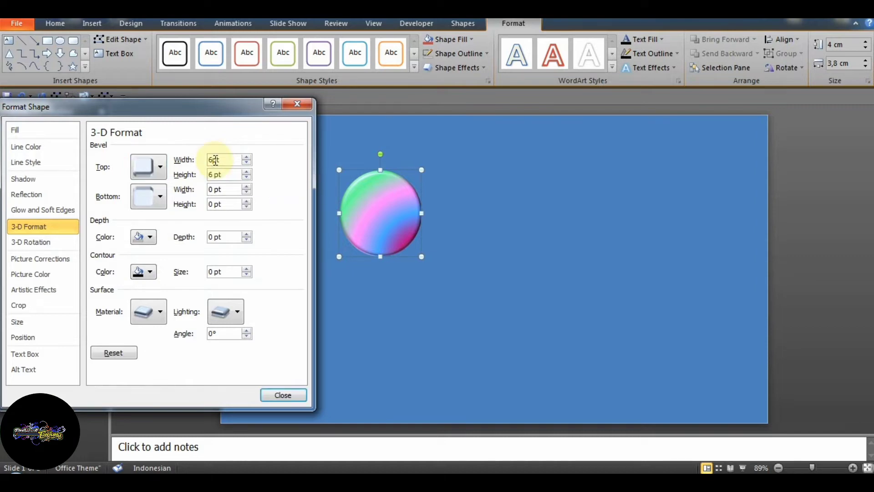
{"action": "left_click", "coordinate": [220, 162]}
{"action": "key", "text": "BackSpace"}
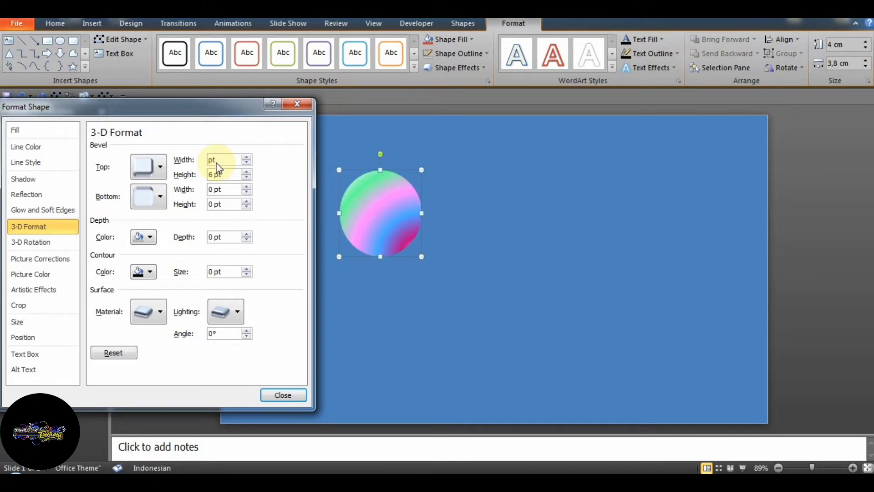
{"action": "type", "text": "30"}
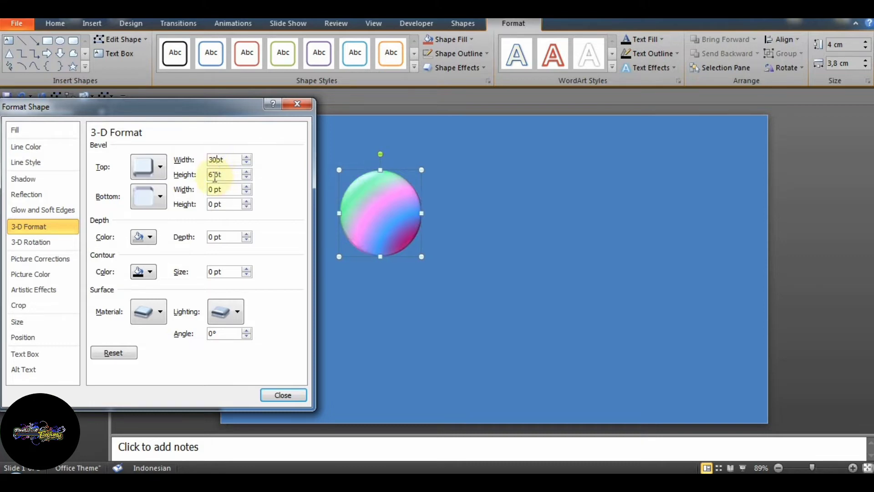
{"action": "left_click", "coordinate": [214, 176]}
{"action": "key", "text": "BackSpace"}
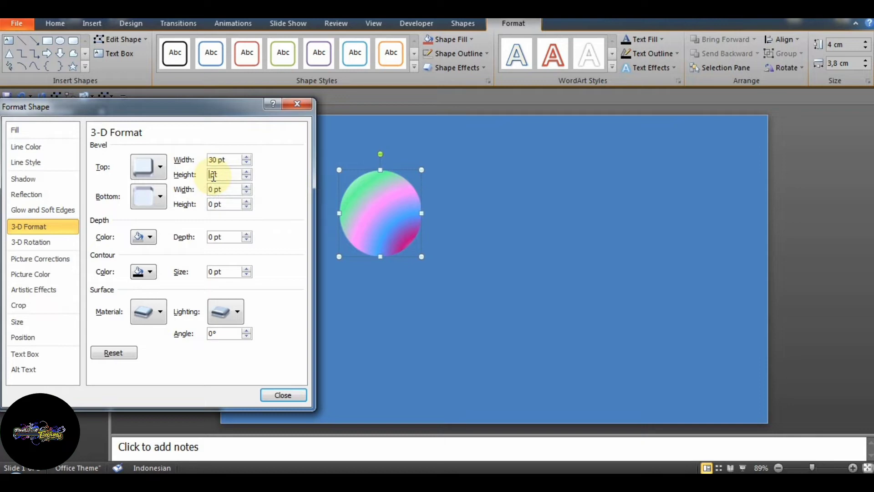
{"action": "type", "text": "50"}
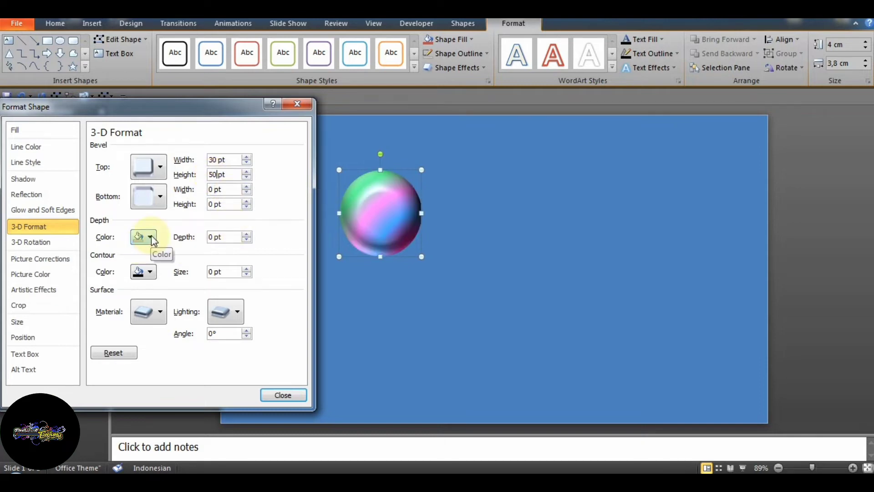
Give the circle the third Translucent surface material and the third Special lighting preset, and close the shape formatting settings.
{"action": "left_click", "coordinate": [161, 312]}
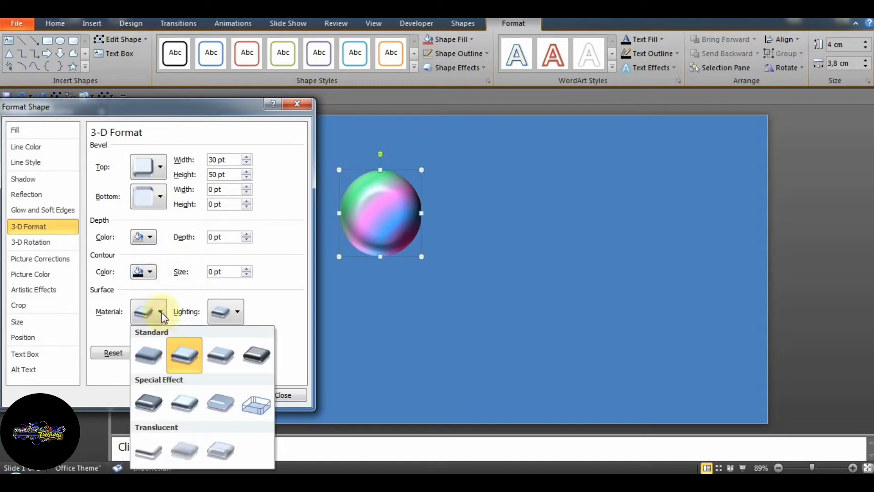
{"action": "left_click", "coordinate": [226, 447]}
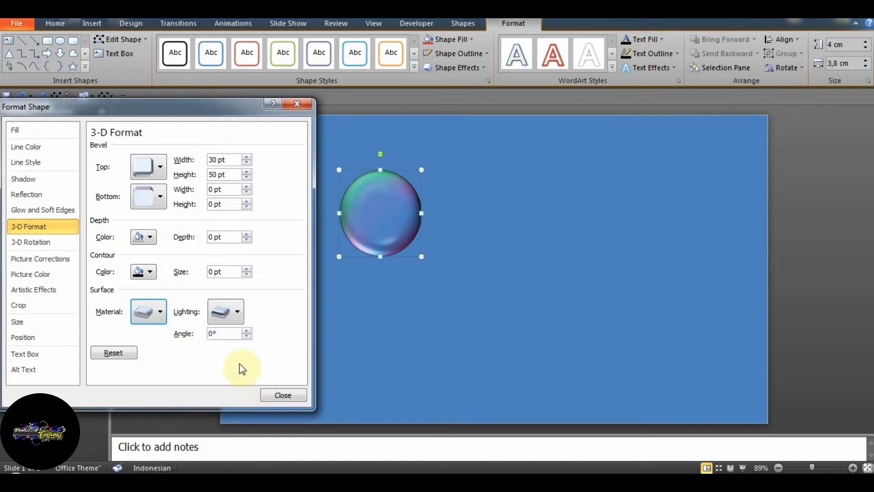
{"action": "left_click", "coordinate": [237, 311]}
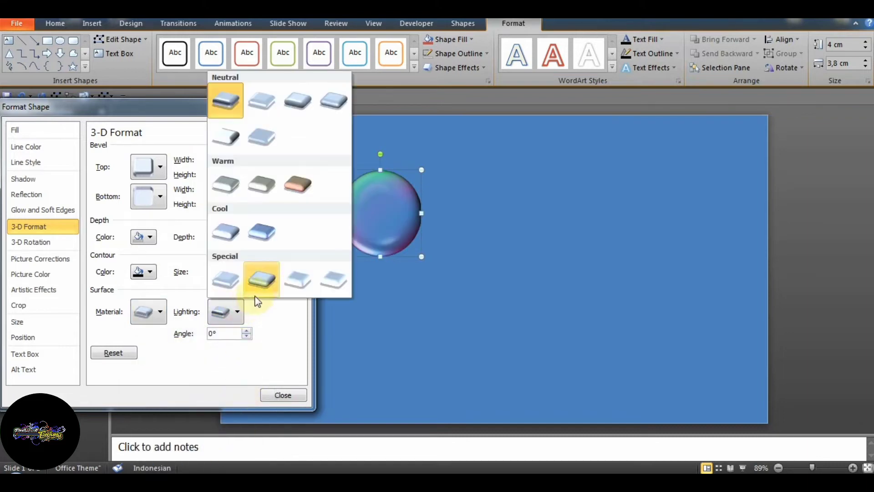
{"action": "left_click", "coordinate": [293, 284]}
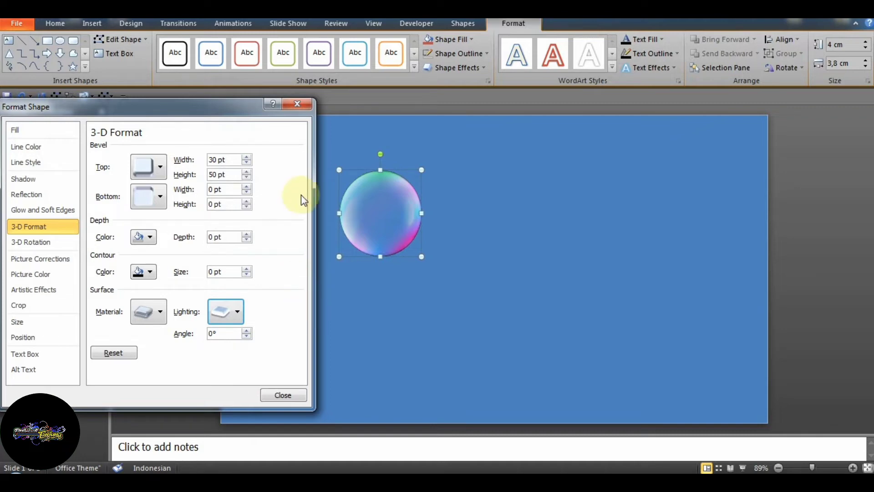
{"action": "left_click", "coordinate": [299, 102]}
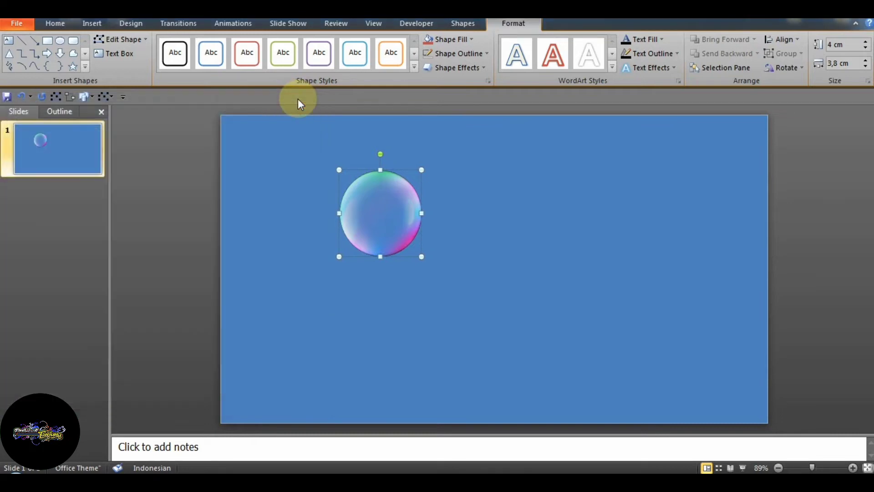
Move the bubble into the lower-right corner of the slide, flush with the slide's edges.
{"action": "left_click", "coordinate": [279, 182]}
{"action": "left_click_drag", "start_coordinate": [379, 216], "coordinate": [555, 275]}
{"action": "left_click", "coordinate": [430, 329]}
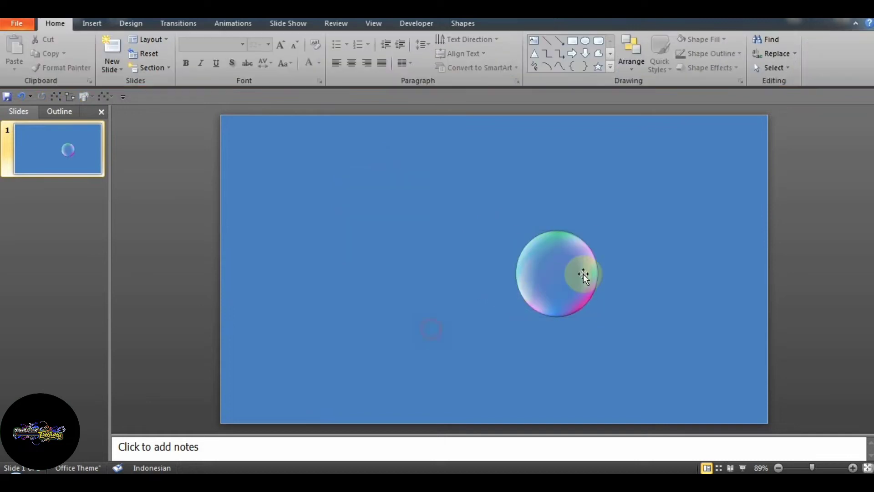
{"action": "left_click", "coordinate": [566, 279]}
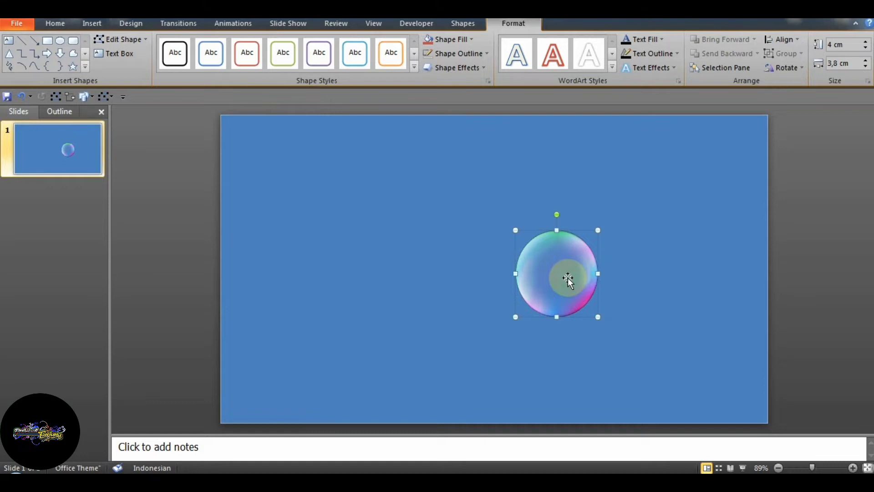
{"action": "left_click_drag", "start_coordinate": [567, 278], "coordinate": [551, 265]}
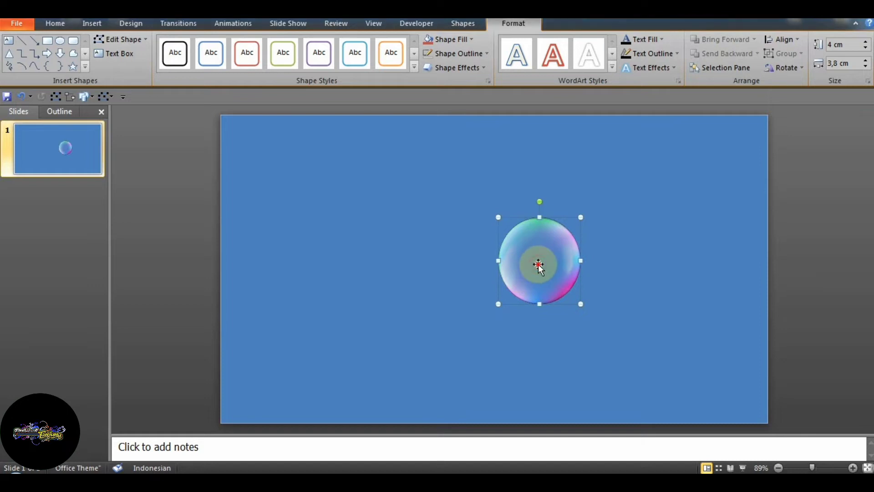
{"action": "left_click_drag", "start_coordinate": [553, 268], "coordinate": [747, 403]}
{"action": "left_click", "coordinate": [692, 346]}
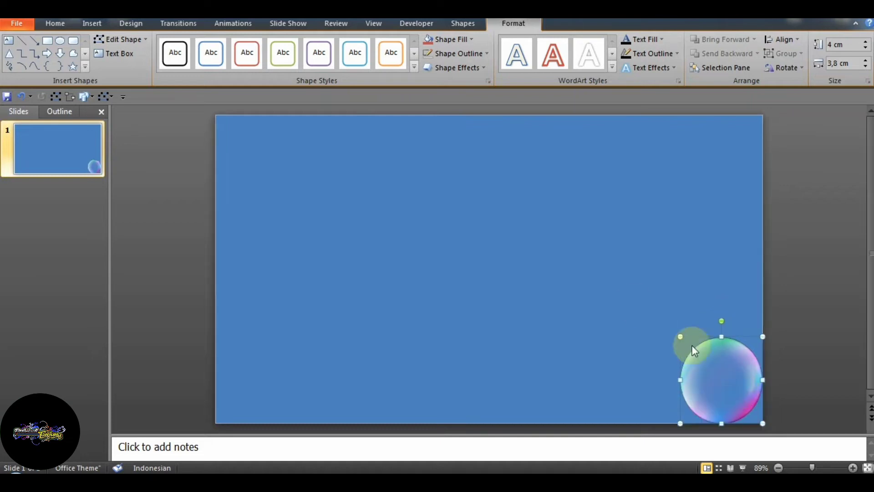
Add a Custom Path motion animation to the bubble and set its path type to Curve.
{"action": "left_click", "coordinate": [226, 23]}
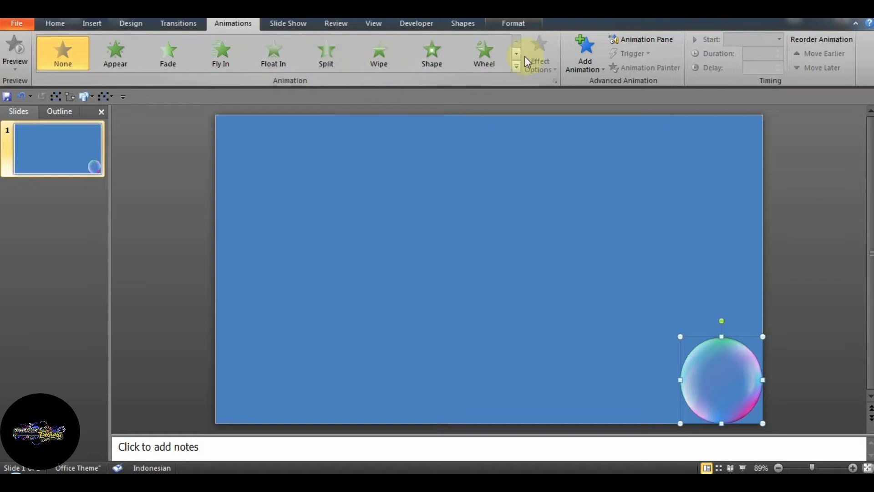
{"action": "left_click", "coordinate": [603, 69]}
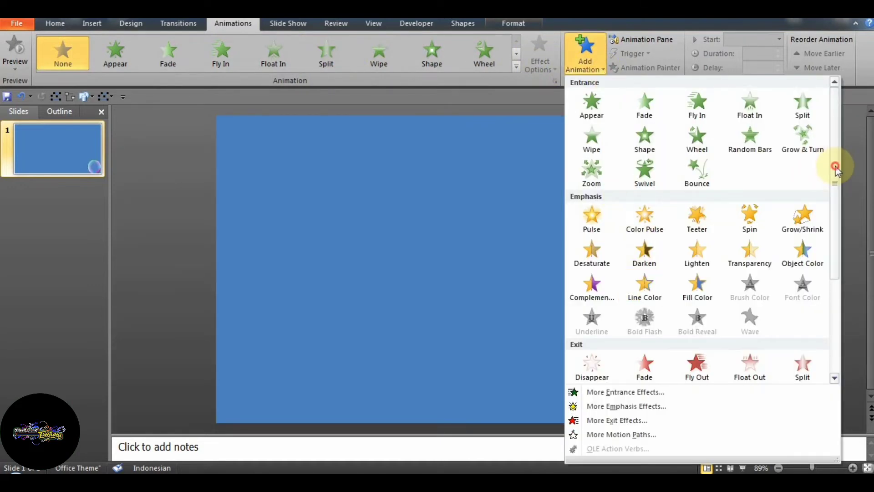
{"action": "left_click_drag", "start_coordinate": [835, 164], "coordinate": [834, 304]}
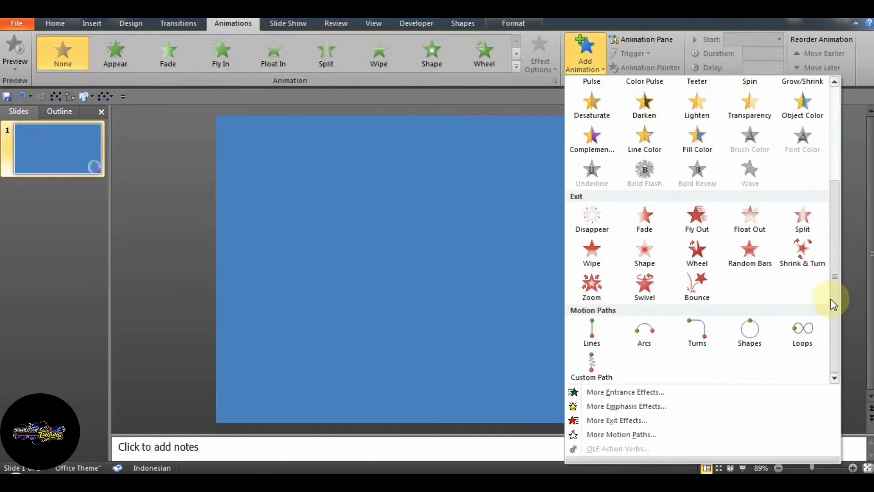
{"action": "left_click", "coordinate": [592, 379]}
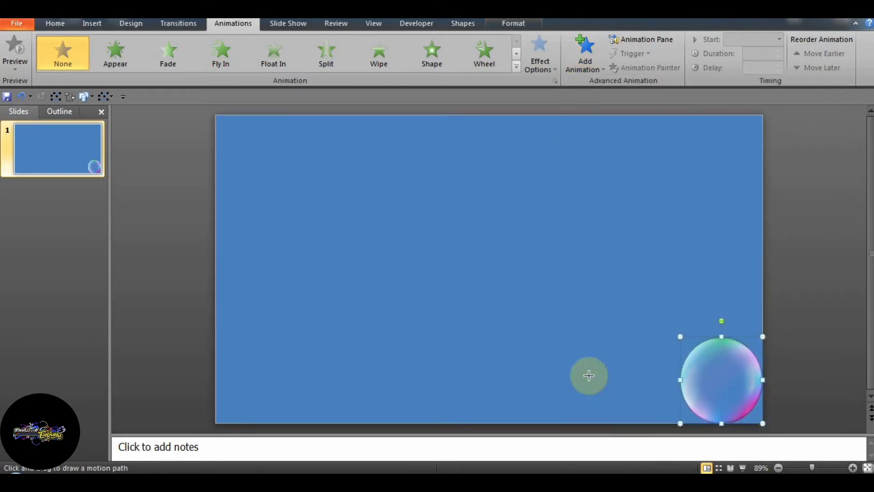
{"action": "left_click", "coordinate": [552, 71]}
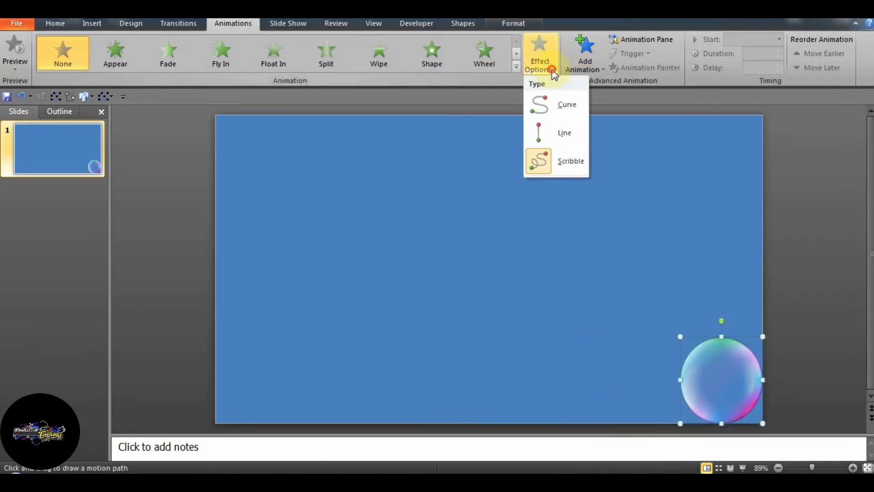
{"action": "left_click", "coordinate": [542, 105]}
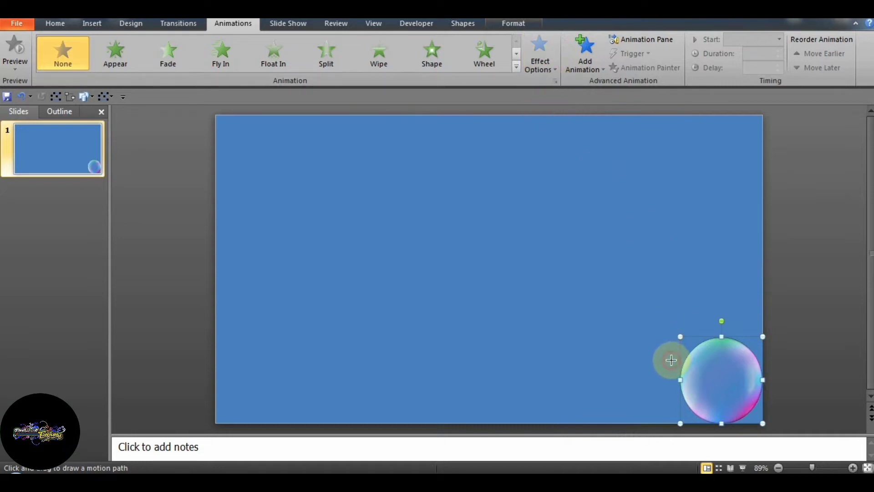
Draw a winding motion path from beside the bubble diagonally up across the slide, ending outside its upper-left corner, and reselect the bubble.
{"action": "left_click", "coordinate": [671, 360]}
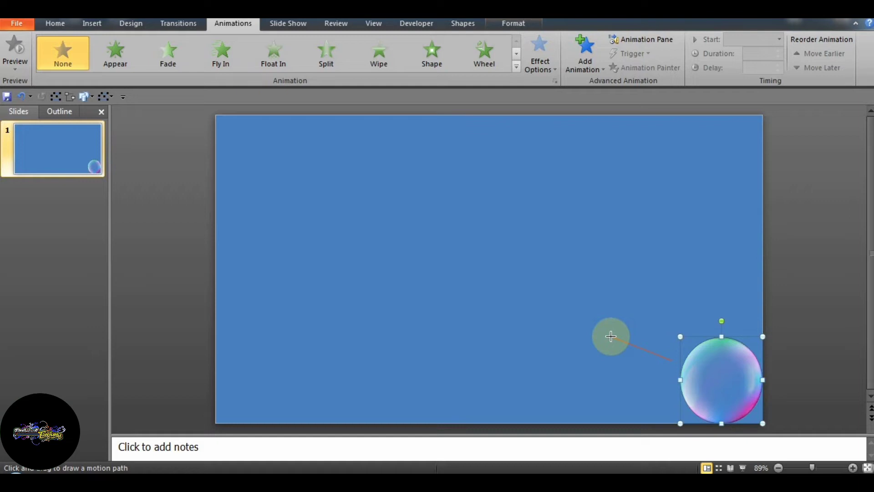
{"action": "left_click", "coordinate": [611, 336]}
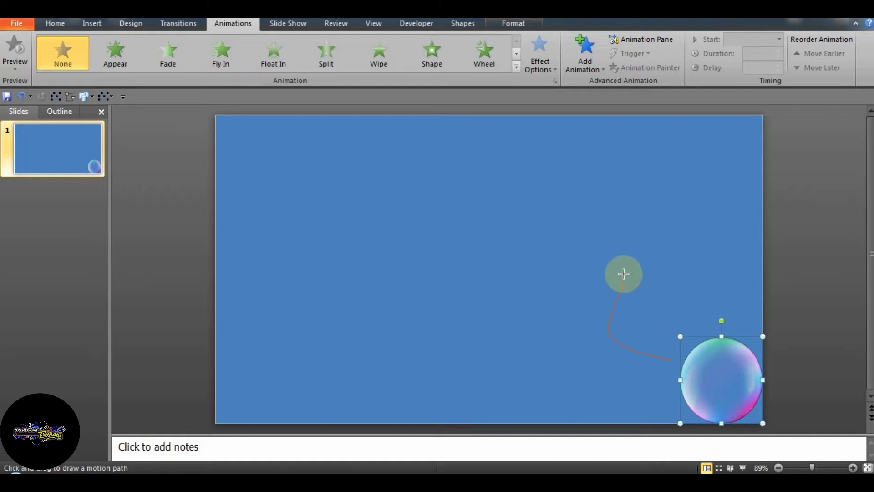
{"action": "left_click", "coordinate": [624, 274]}
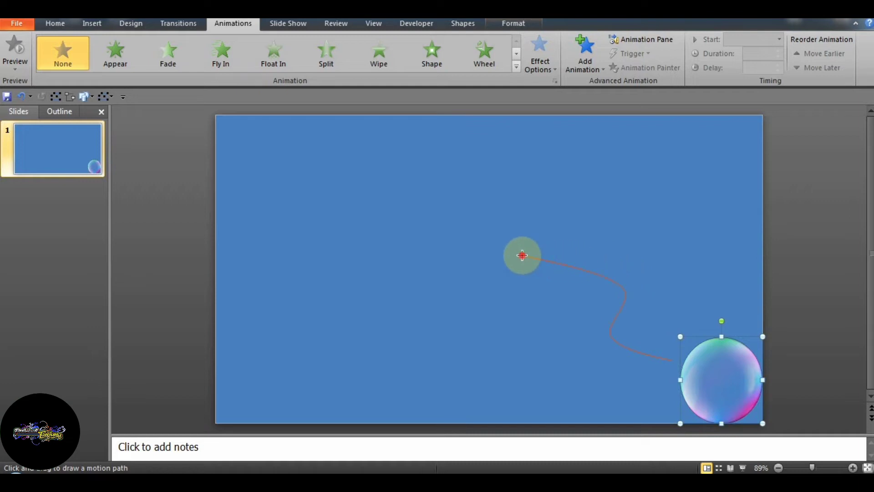
{"action": "left_click", "coordinate": [522, 255]}
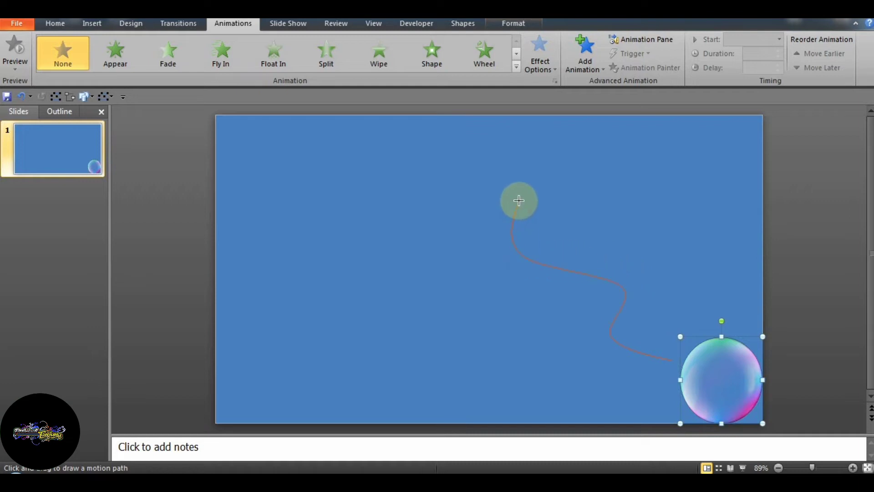
{"action": "left_click", "coordinate": [519, 200]}
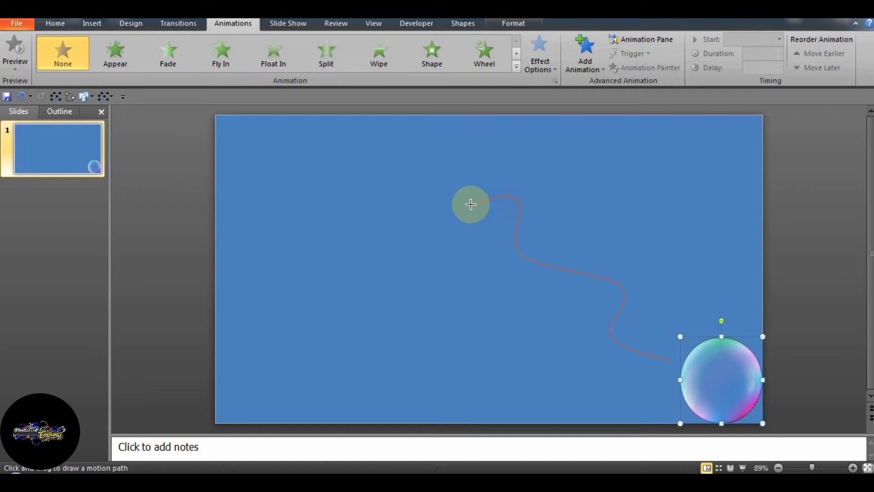
{"action": "left_click", "coordinate": [359, 192]}
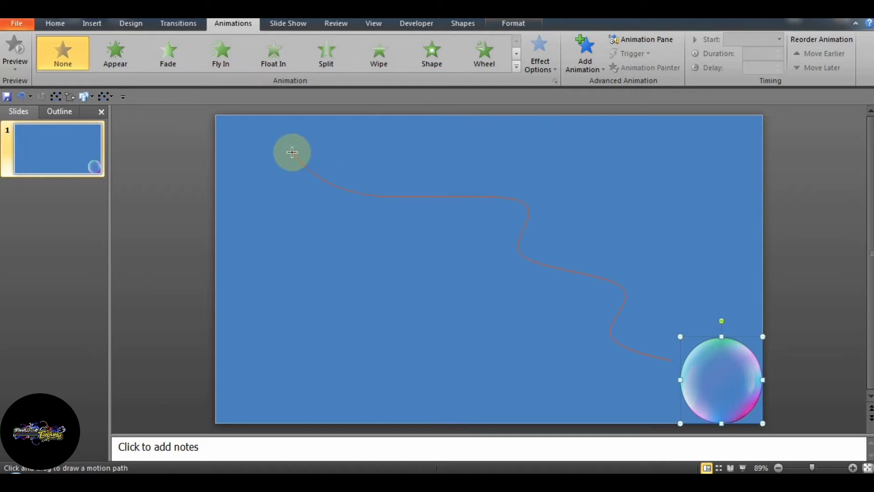
{"action": "left_click", "coordinate": [249, 151]}
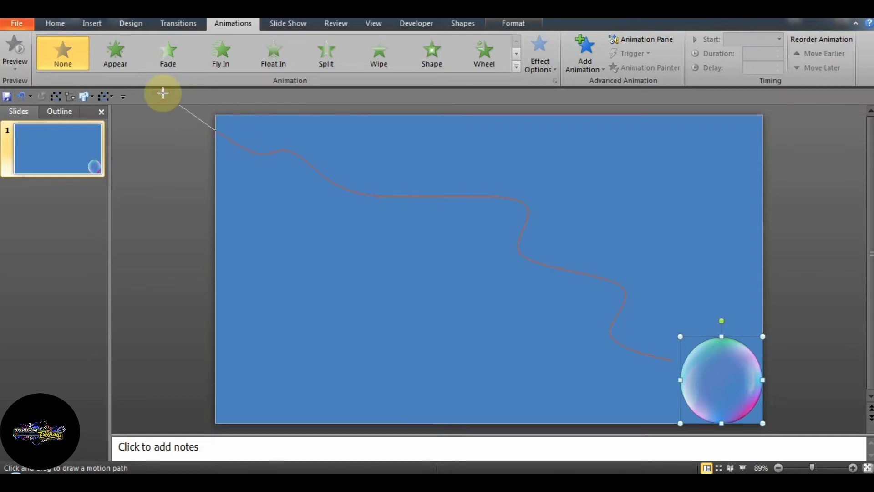
{"action": "left_click", "coordinate": [163, 93]}
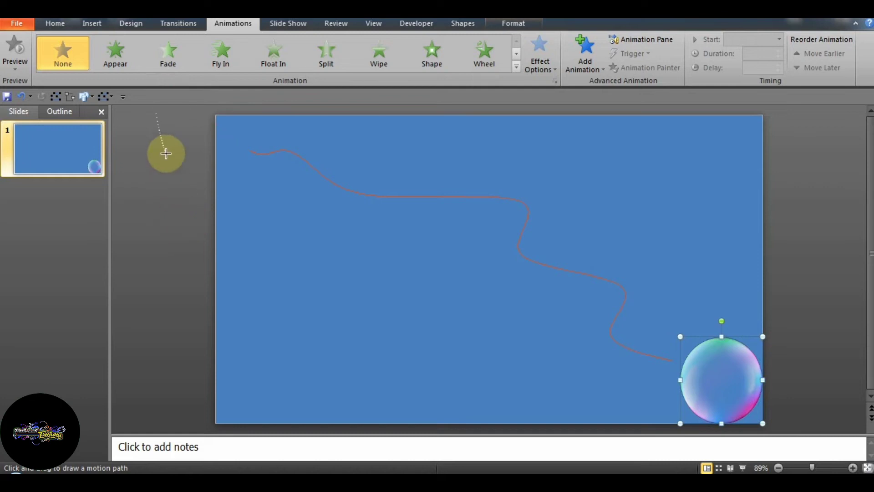
{"action": "double_click", "coordinate": [154, 118]}
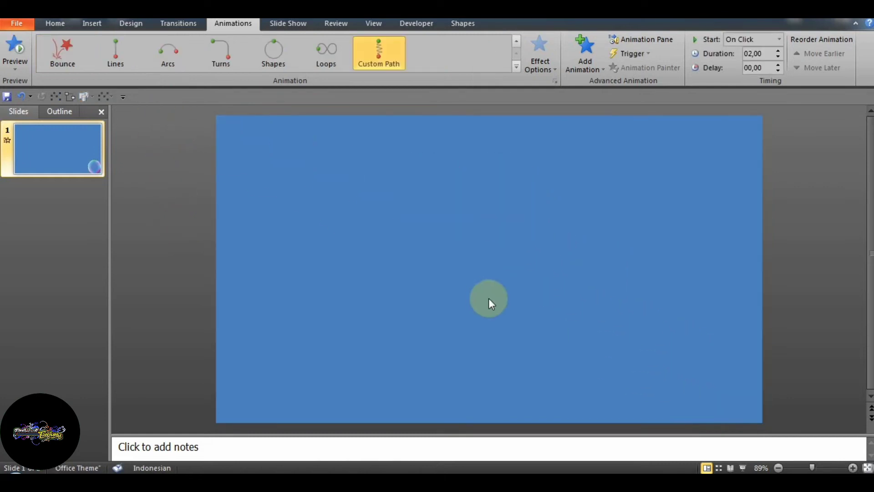
{"action": "left_click", "coordinate": [747, 370]}
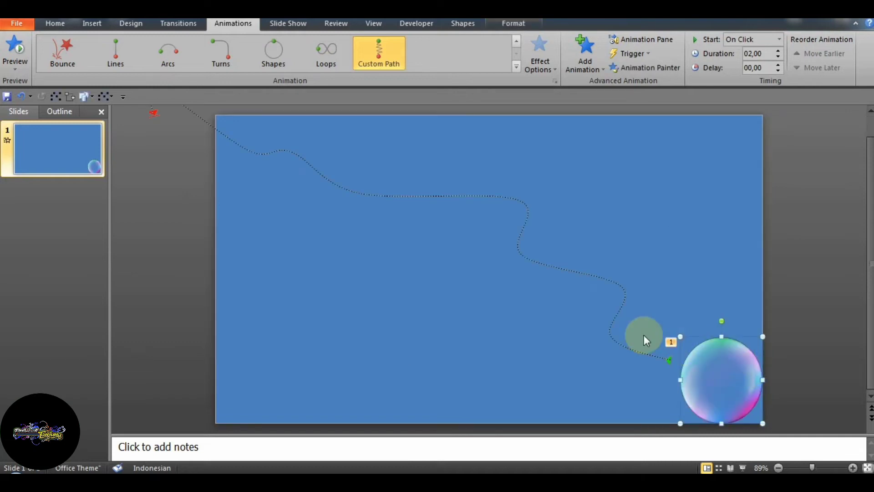
Move the motion path so its start point touches the bubble's edge, reselect the bubble, and show the Animation Pane.
{"action": "left_click_drag", "start_coordinate": [614, 322], "coordinate": [624, 327]}
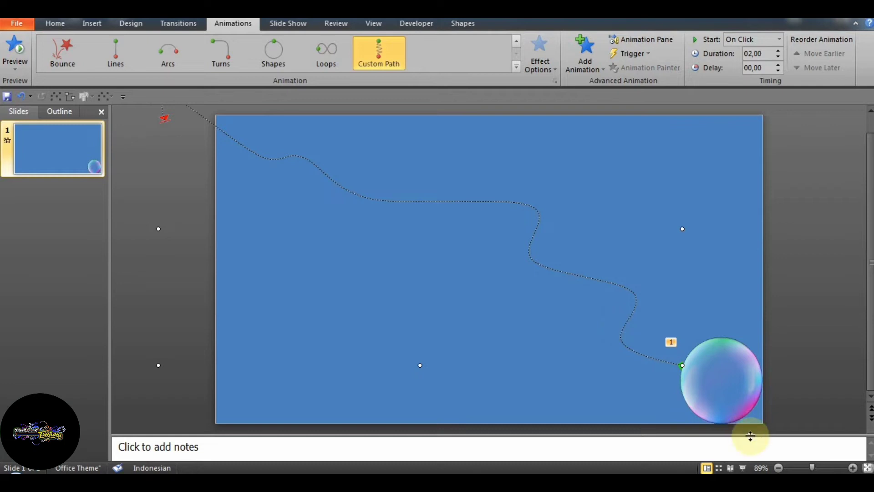
{"action": "left_click", "coordinate": [731, 387]}
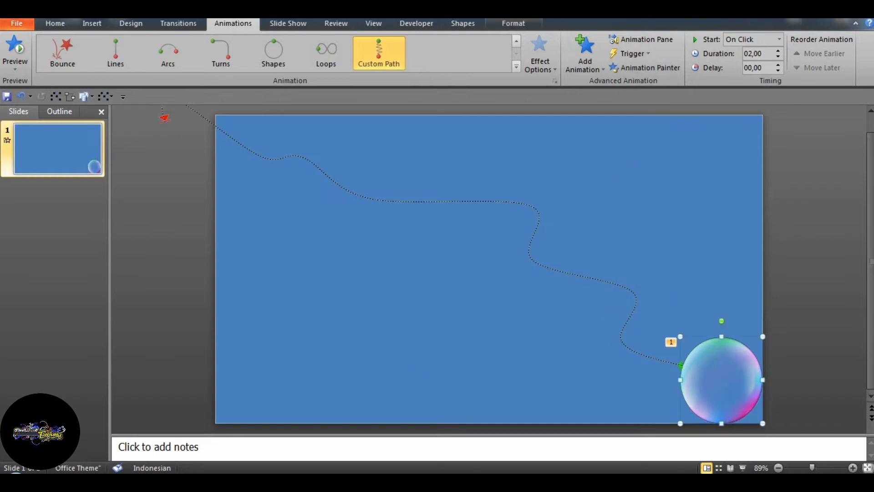
{"action": "left_click", "coordinate": [638, 41]}
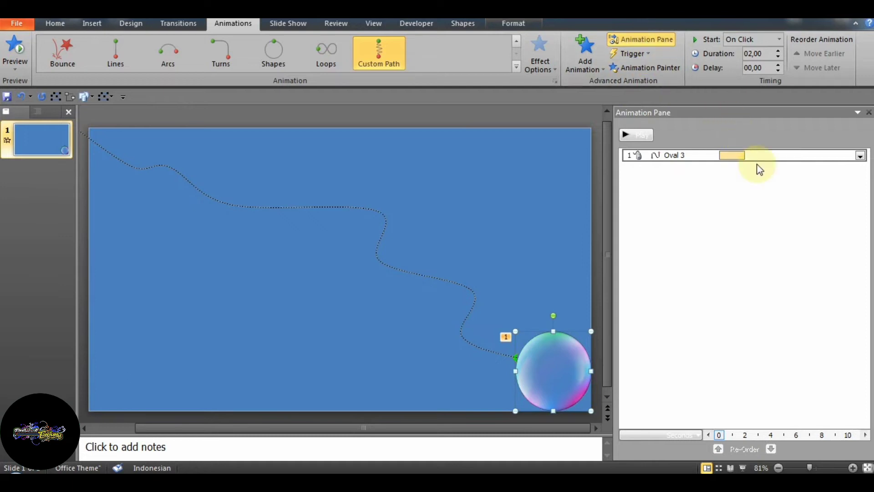
Set the bubble's motion path animation to a 2,50-second duration and make it start With Previous.
{"action": "left_click", "coordinate": [778, 51]}
{"action": "left_click", "coordinate": [778, 50]}
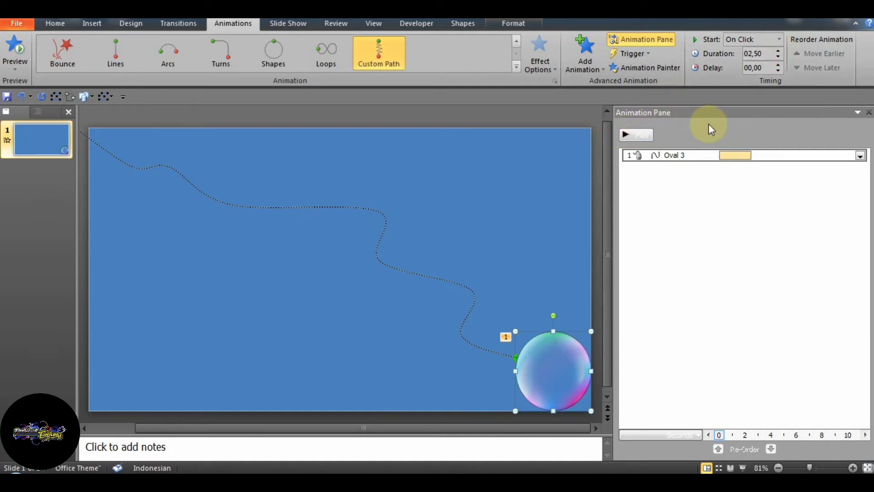
{"action": "left_click", "coordinate": [861, 158]}
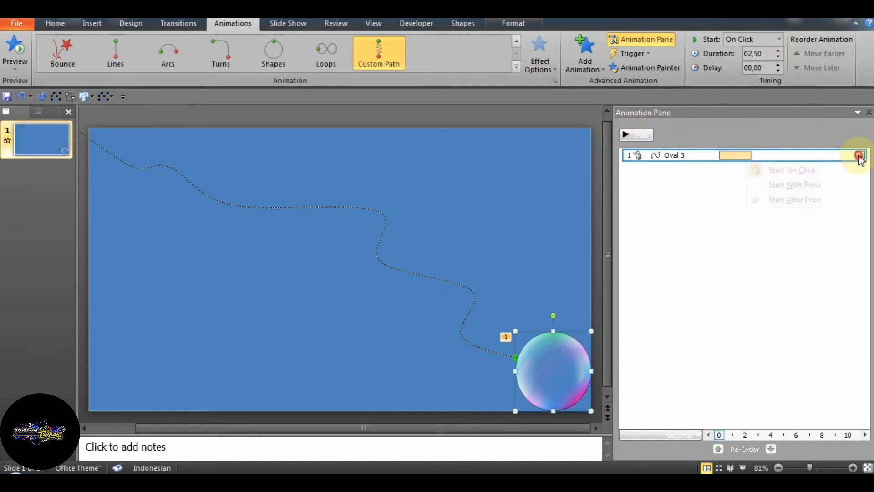
{"action": "left_click", "coordinate": [833, 186]}
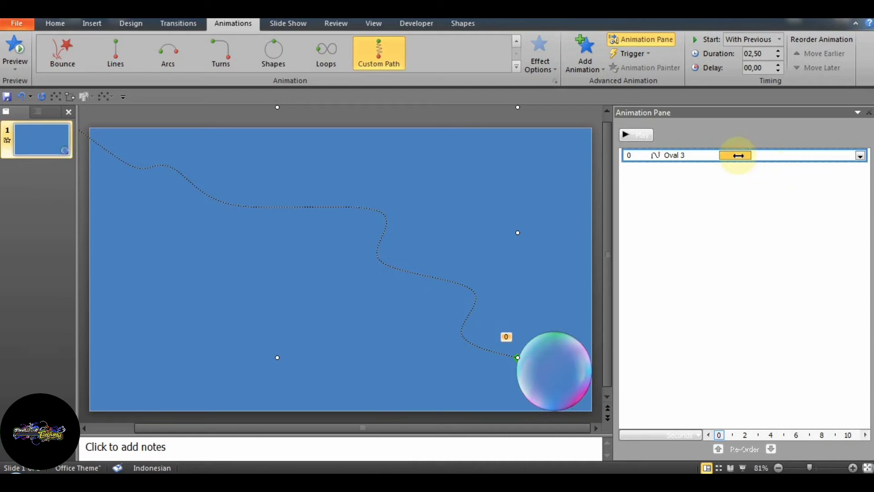
Add a Grow/Shrink emphasis effect to the bubble and make it start With Previous.
{"action": "left_click", "coordinate": [601, 68]}
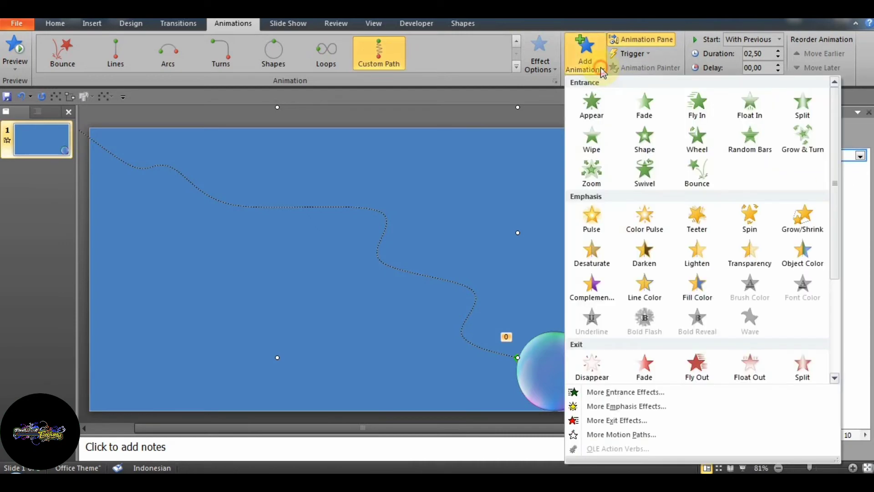
{"action": "left_click", "coordinate": [798, 217]}
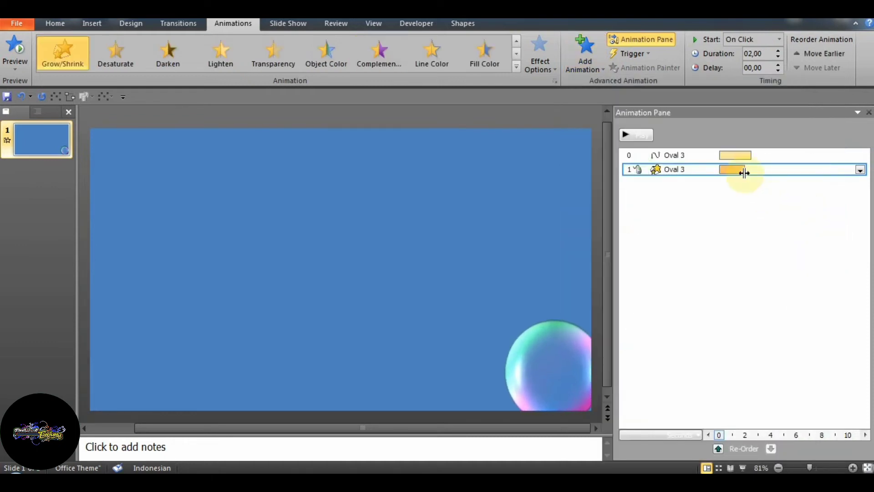
{"action": "left_click", "coordinate": [861, 171]}
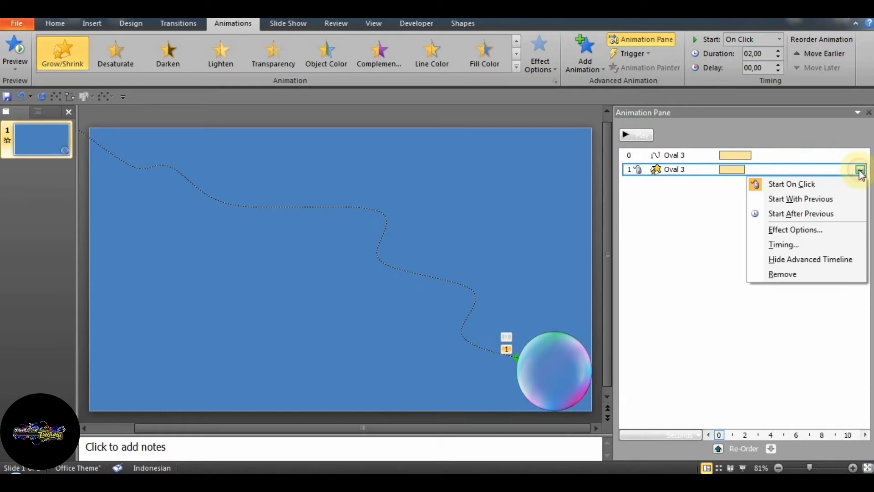
{"action": "left_click", "coordinate": [825, 205]}
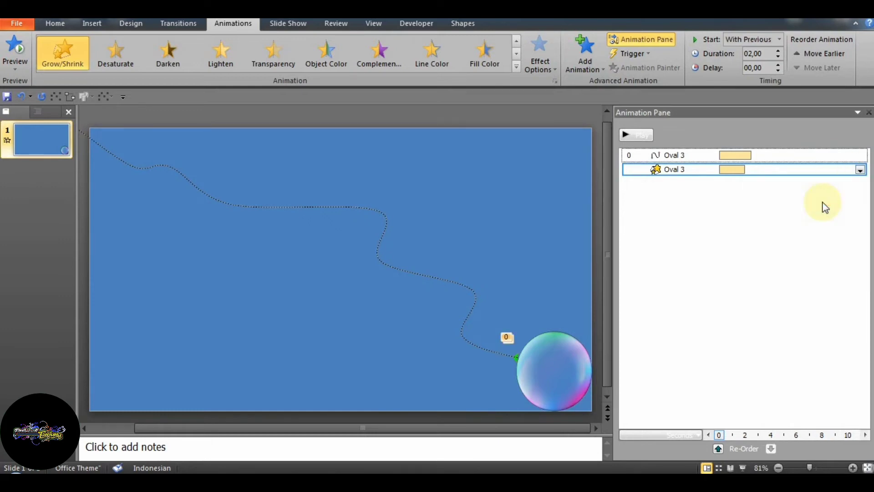
Set the Grow/Shrink effect's timing to a delay of 6 seconds and a duration of 0,1 seconds.
{"action": "left_click", "coordinate": [860, 171]}
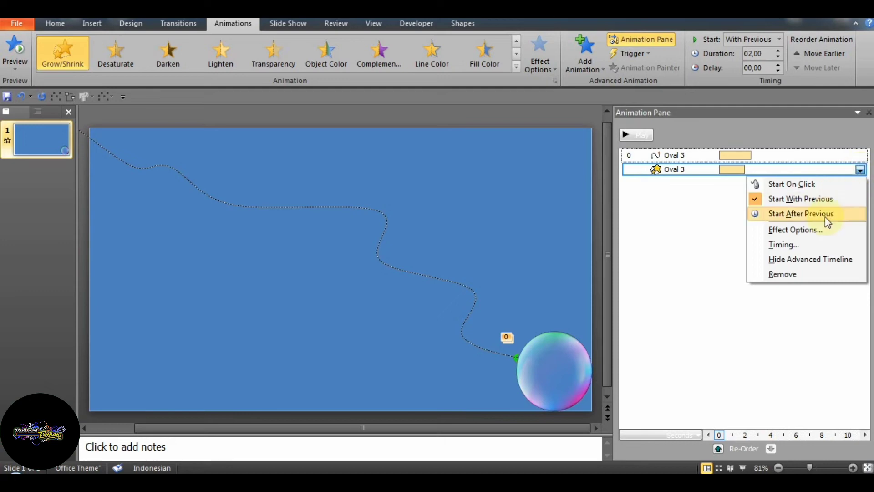
{"action": "left_click", "coordinate": [818, 230]}
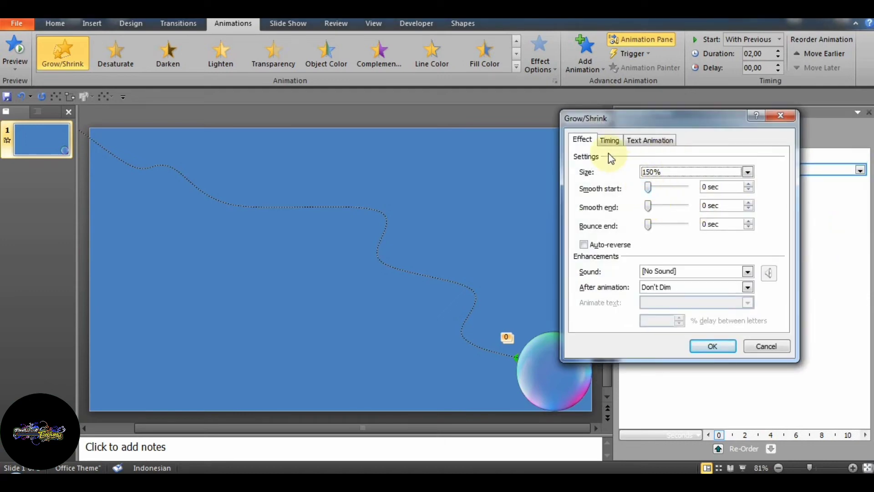
{"action": "left_click", "coordinate": [616, 142]}
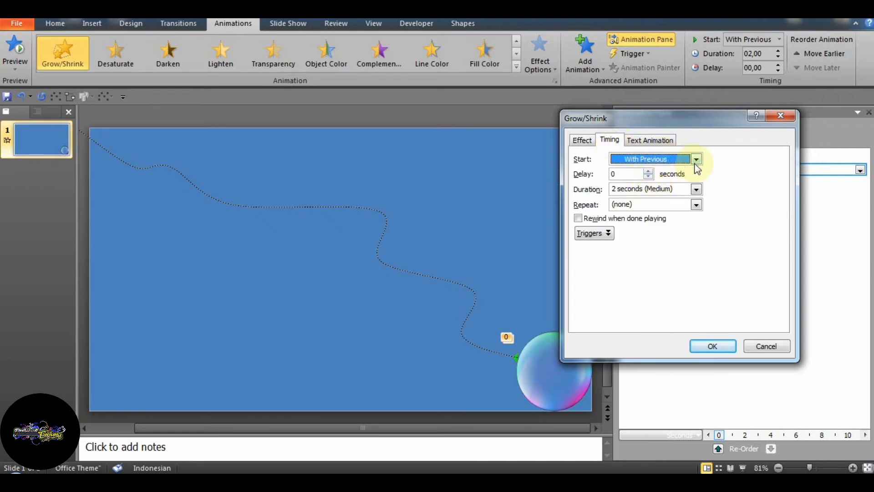
{"action": "left_click", "coordinate": [681, 188]}
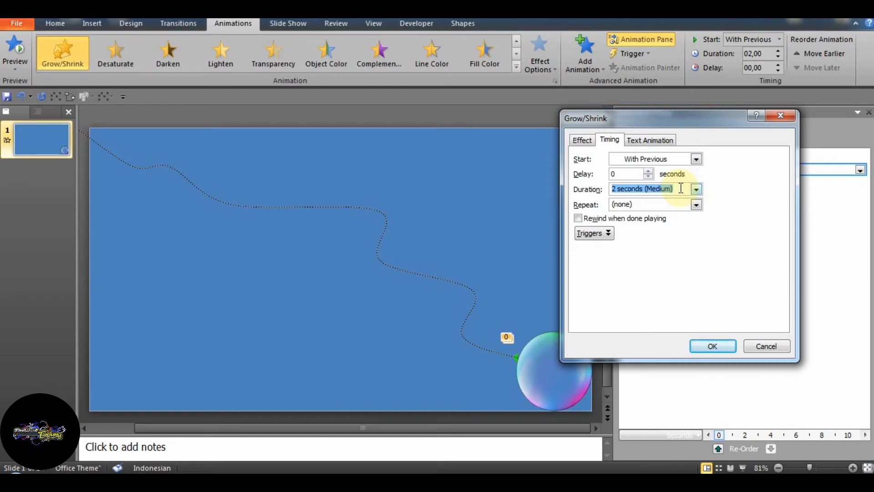
{"action": "key", "text": "BackSpace"}
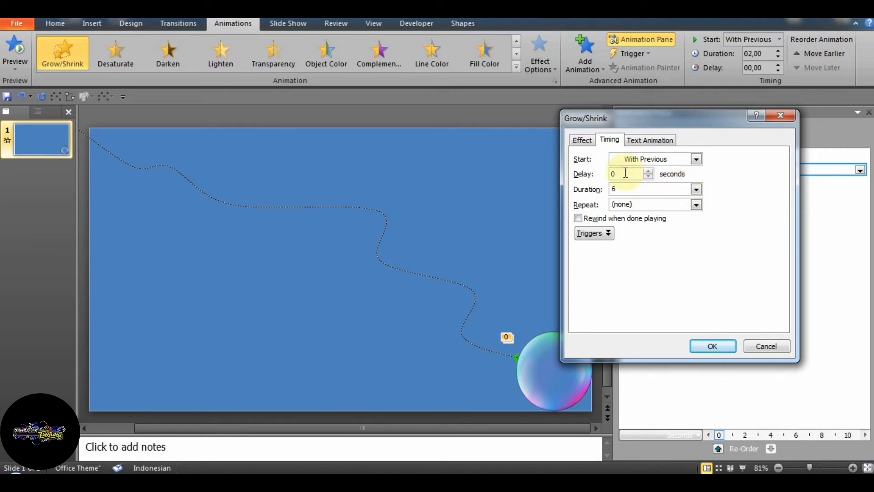
{"action": "key", "text": "BackSpace"}
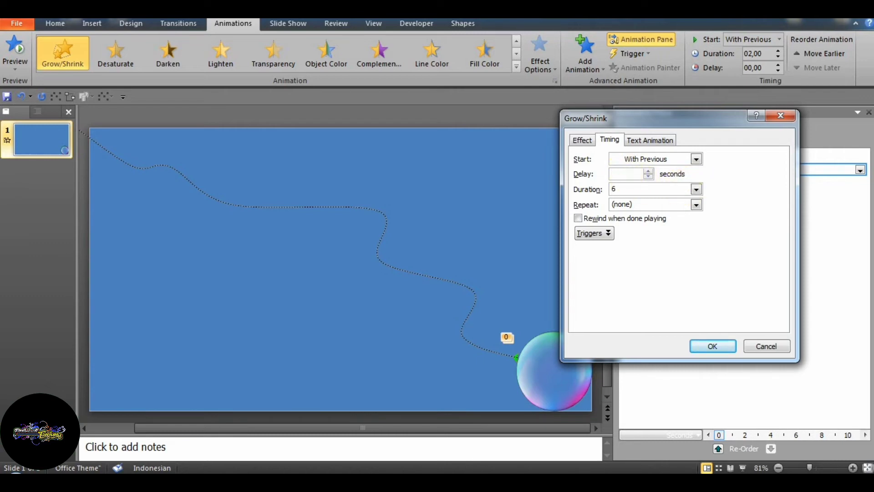
{"action": "double_click", "coordinate": [625, 189]}
{"action": "left_click", "coordinate": [713, 348]}
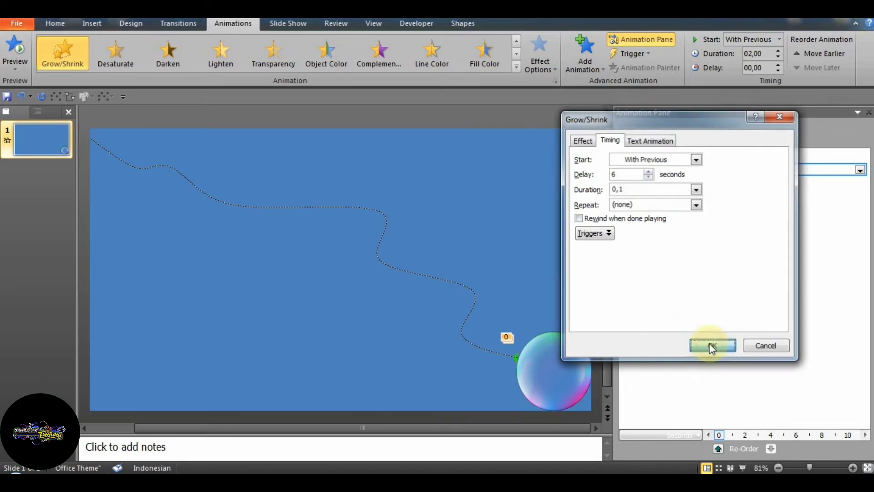
Play the bubble's animation sequence to check the timing of the motion path and Grow/Shrink effects.
{"action": "left_click", "coordinate": [812, 170]}
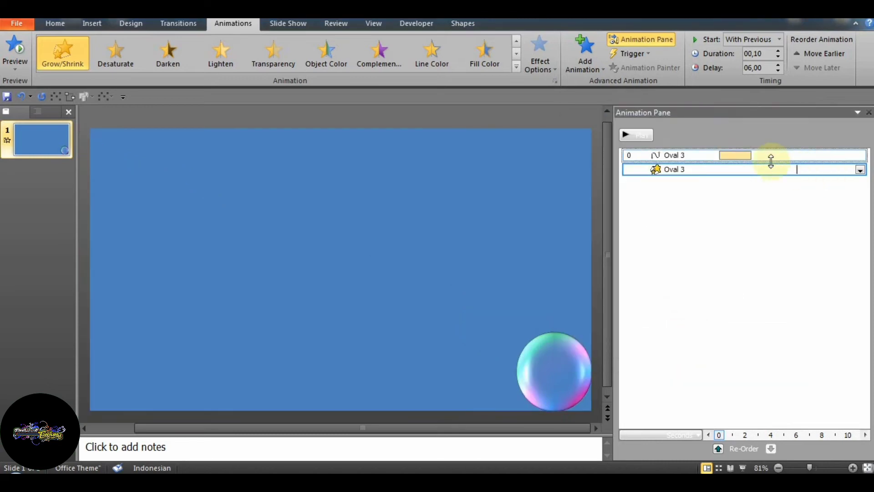
{"action": "left_click", "coordinate": [747, 154]}
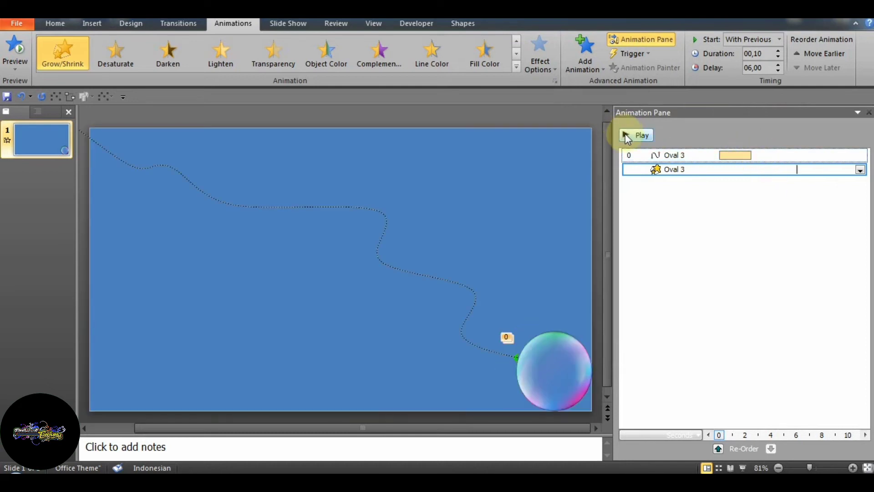
{"action": "left_click", "coordinate": [626, 135]}
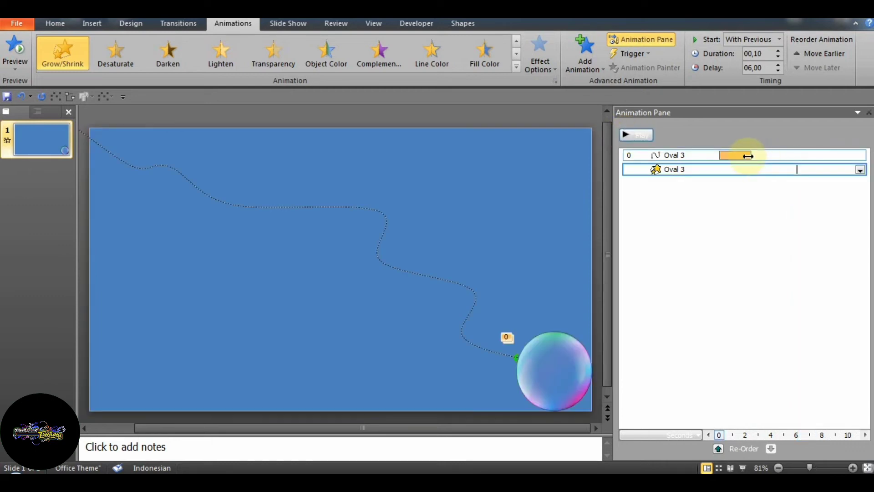
Reduce the Grow/Shrink effect's delay to 1,75 seconds and play the animation sequence.
{"action": "left_click", "coordinate": [778, 70]}
{"action": "left_click", "coordinate": [779, 71]}
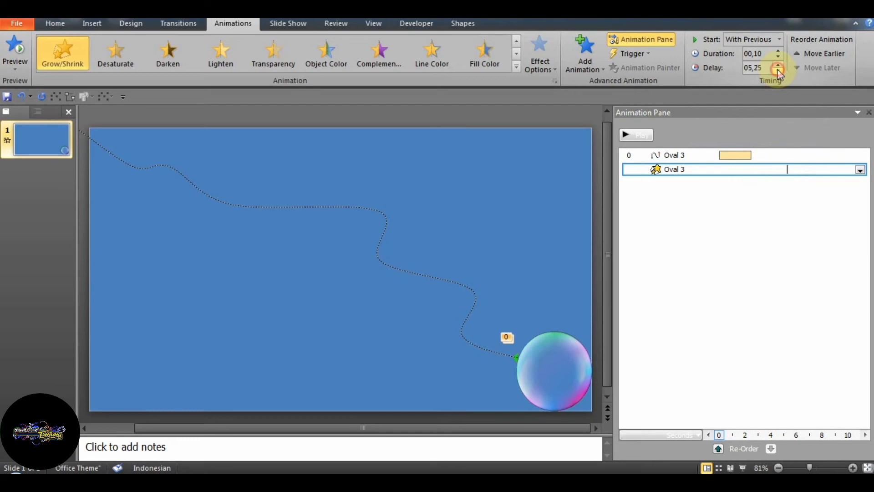
{"action": "left_click", "coordinate": [778, 71]}
{"action": "left_click", "coordinate": [778, 70]}
{"action": "left_click", "coordinate": [778, 71]}
{"action": "left_click", "coordinate": [778, 70]}
{"action": "left_click", "coordinate": [778, 70]}
{"action": "left_click", "coordinate": [778, 70]}
{"action": "left_click", "coordinate": [778, 70]}
{"action": "left_click", "coordinate": [778, 71]}
{"action": "left_click", "coordinate": [778, 70]}
{"action": "left_click", "coordinate": [778, 71]}
{"action": "left_click", "coordinate": [779, 70]}
{"action": "left_click", "coordinate": [778, 70]}
{"action": "left_click", "coordinate": [778, 71]}
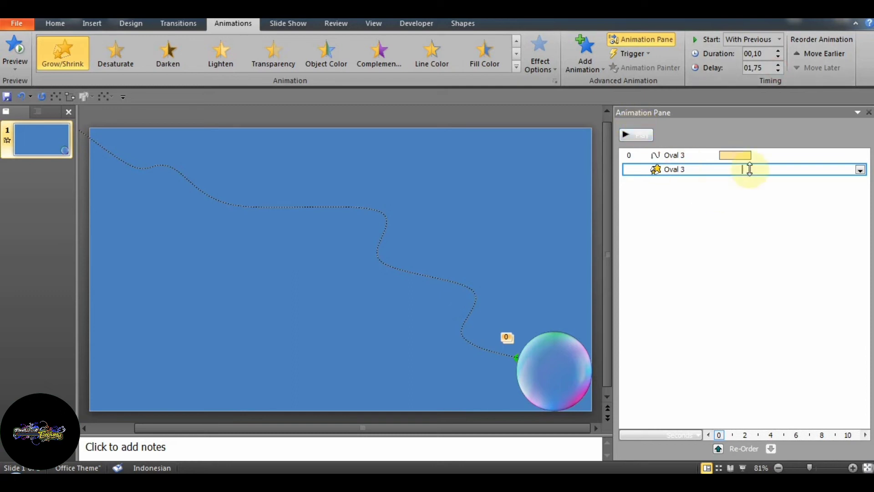
{"action": "left_click", "coordinate": [629, 135]}
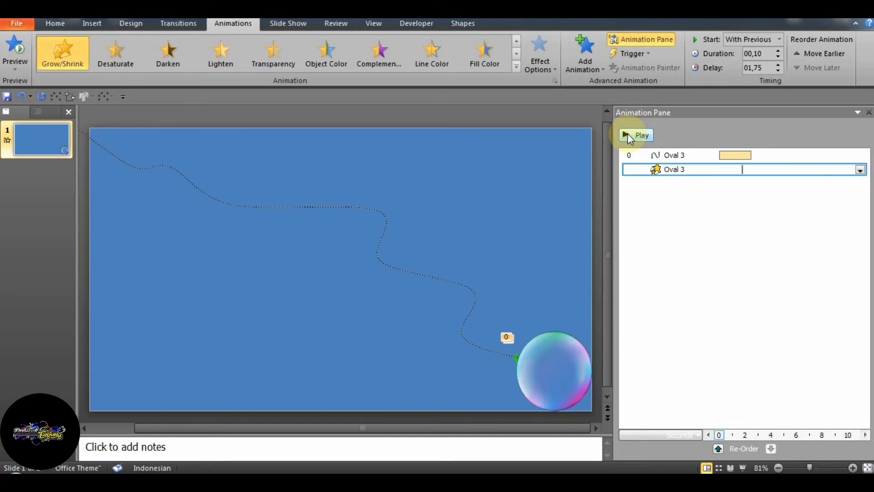
Add a Fade exit effect to the bubble and make it start With Previous.
{"action": "left_click", "coordinate": [602, 70]}
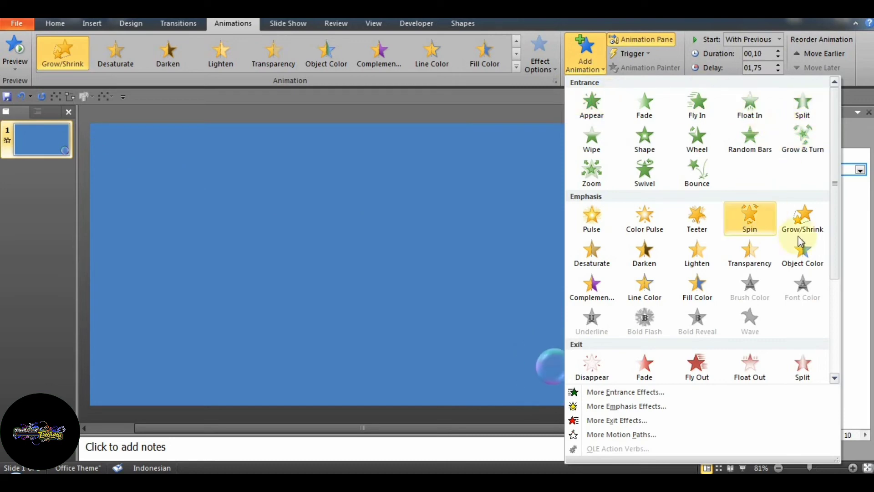
{"action": "left_click_drag", "start_coordinate": [832, 232], "coordinate": [835, 291]}
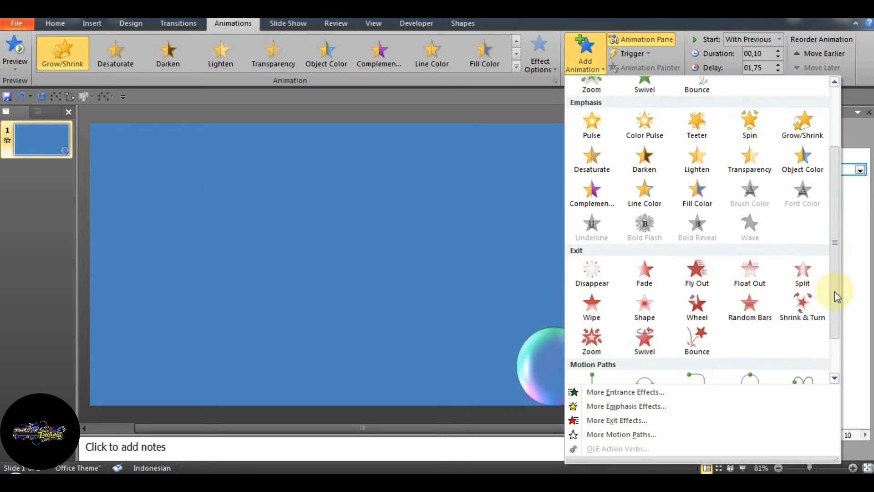
{"action": "left_click", "coordinate": [649, 278]}
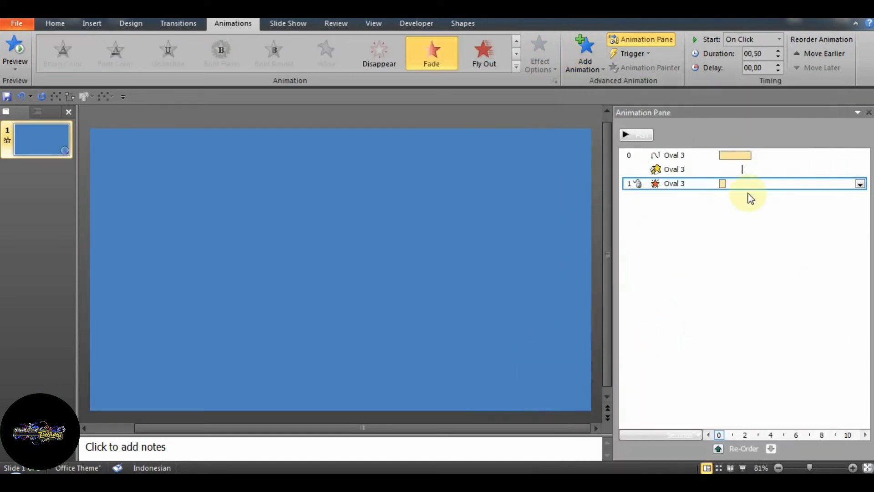
{"action": "left_click", "coordinate": [860, 184]}
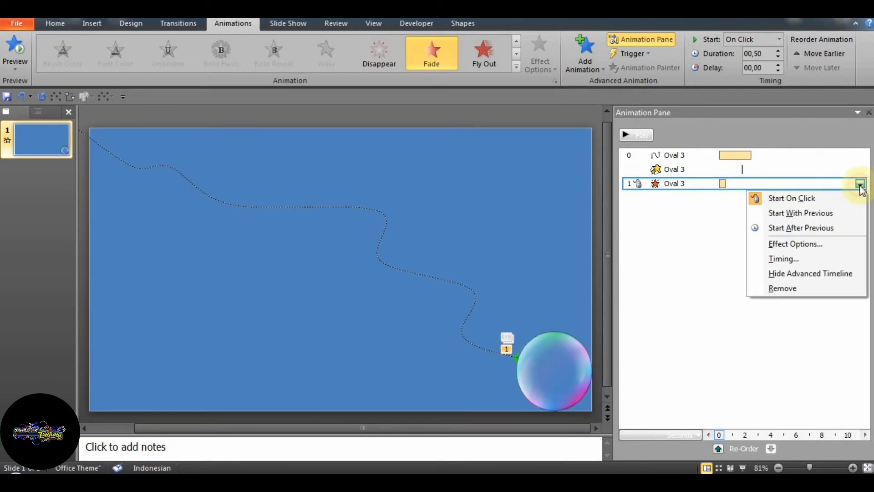
{"action": "left_click", "coordinate": [814, 214]}
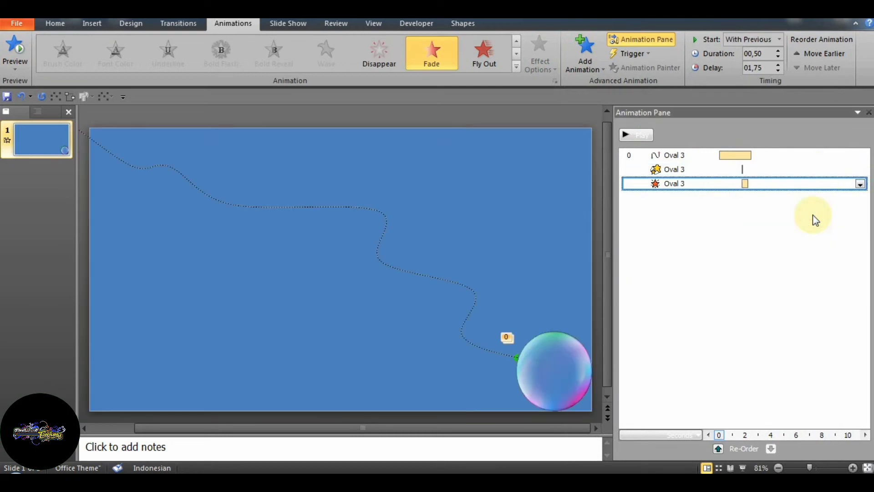
Set the Fade exit effect's timing to a delay of 6 seconds and a duration of 0,1 seconds.
{"action": "left_click", "coordinate": [860, 184]}
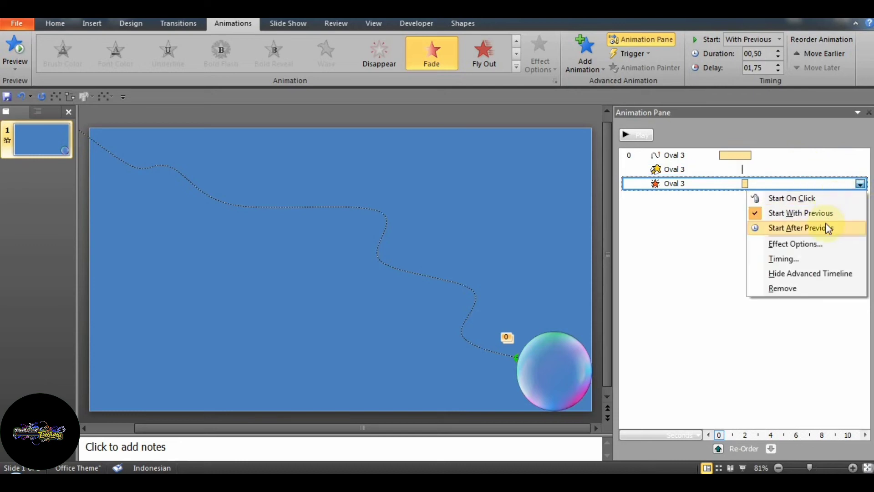
{"action": "left_click", "coordinate": [819, 243]}
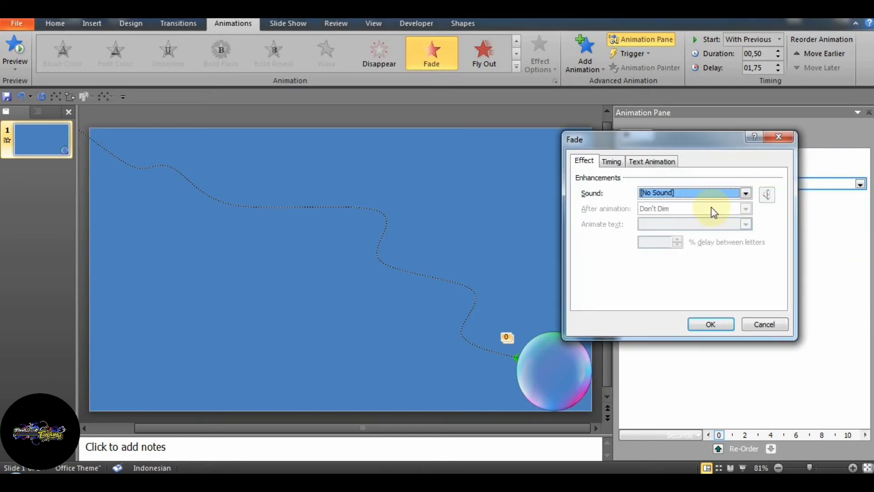
{"action": "left_click", "coordinate": [610, 163]}
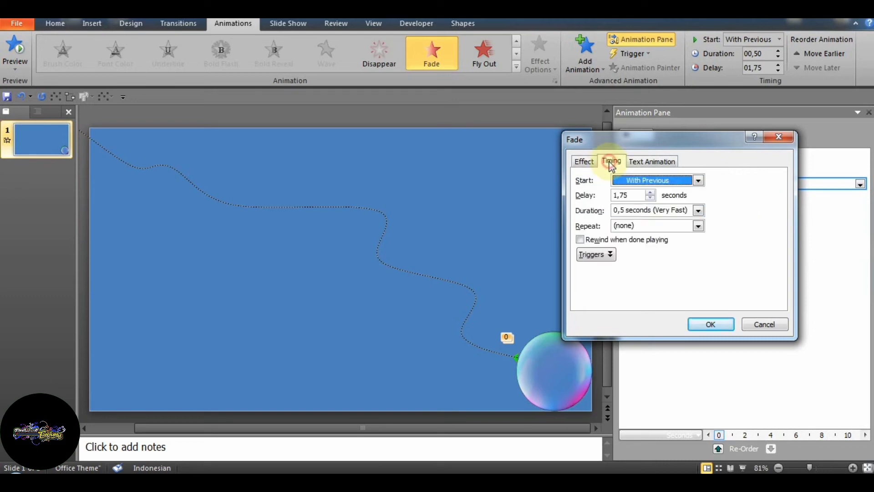
{"action": "left_click", "coordinate": [640, 196]}
{"action": "key", "text": "BackSpace"}
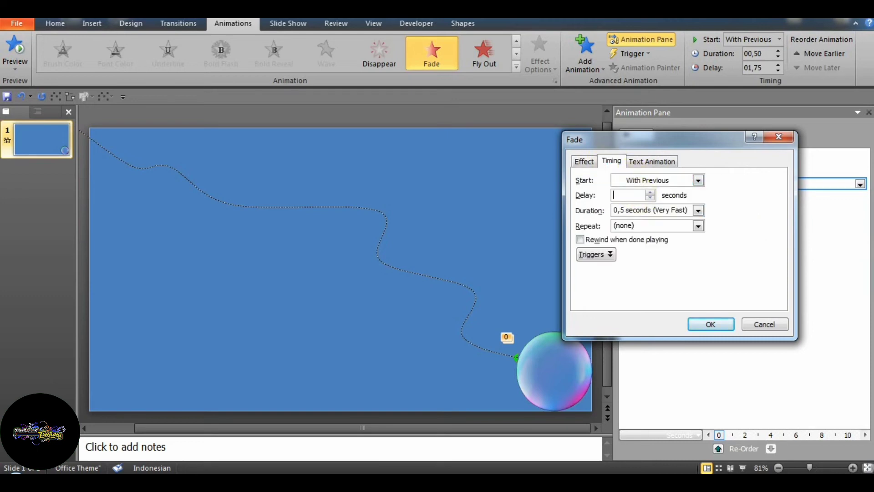
{"action": "triple_click", "coordinate": [686, 210]}
{"action": "key", "text": "BackSpace"}
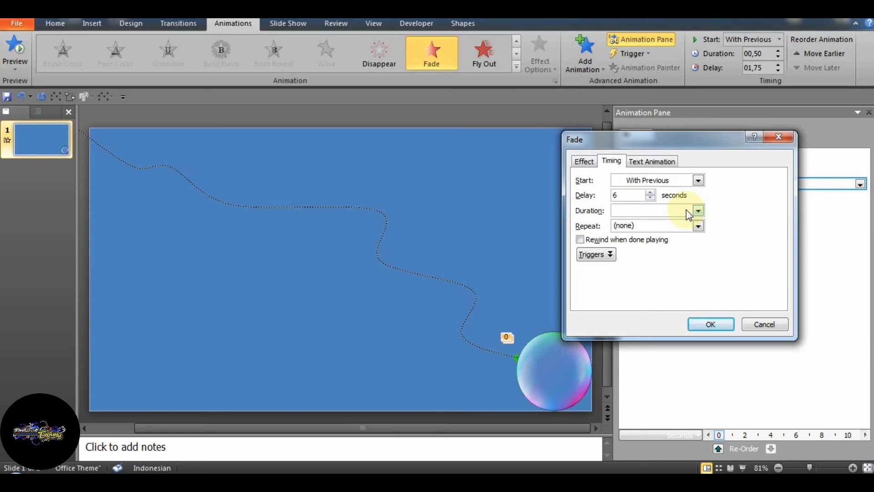
{"action": "type", "text": "0,1"}
{"action": "left_click", "coordinate": [713, 325]}
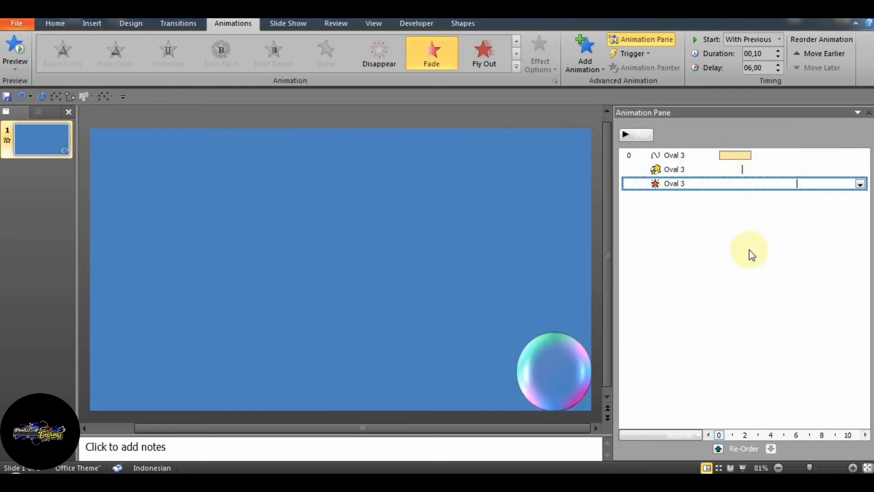
Reduce the Fade exit effect's delay to 1,75 seconds and play the bubble's animation sequence.
{"action": "left_click", "coordinate": [779, 70]}
{"action": "left_click", "coordinate": [778, 70]}
{"action": "left_click", "coordinate": [778, 71]}
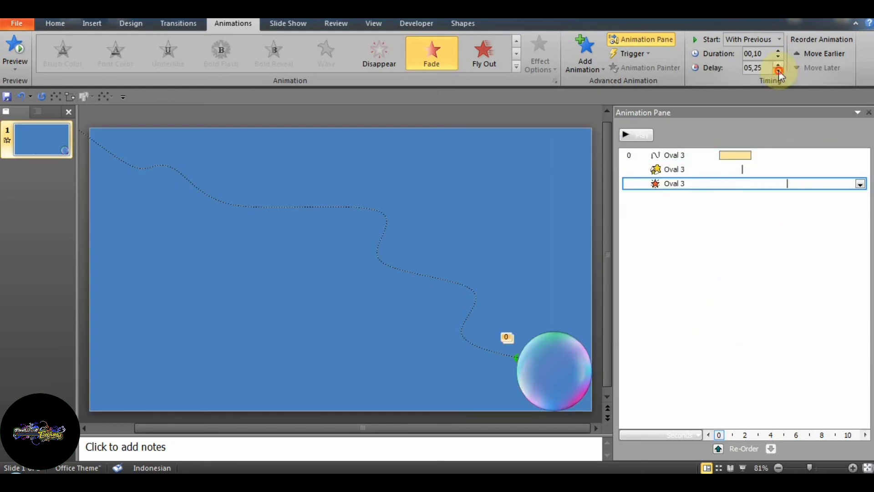
{"action": "left_click", "coordinate": [778, 70]}
{"action": "left_click", "coordinate": [779, 70]}
{"action": "left_click", "coordinate": [778, 70]}
{"action": "left_click", "coordinate": [778, 70]}
{"action": "left_click", "coordinate": [778, 70]}
{"action": "left_click", "coordinate": [778, 70]}
{"action": "left_click", "coordinate": [778, 70]}
{"action": "left_click", "coordinate": [777, 70]}
{"action": "left_click", "coordinate": [778, 70]}
{"action": "left_click", "coordinate": [778, 70]}
{"action": "left_click", "coordinate": [778, 70]}
{"action": "left_click", "coordinate": [778, 70]}
{"action": "left_click", "coordinate": [778, 70]}
{"action": "left_click", "coordinate": [777, 70]}
{"action": "left_click", "coordinate": [778, 65]}
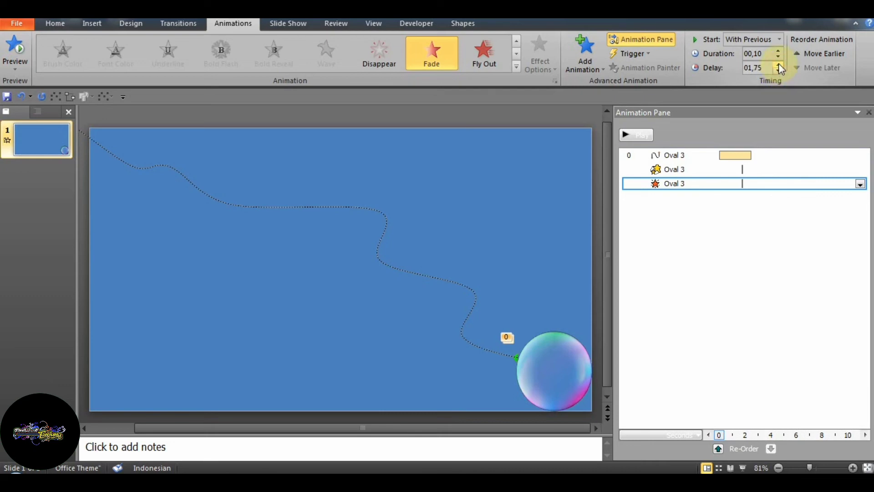
{"action": "left_click", "coordinate": [744, 169]}
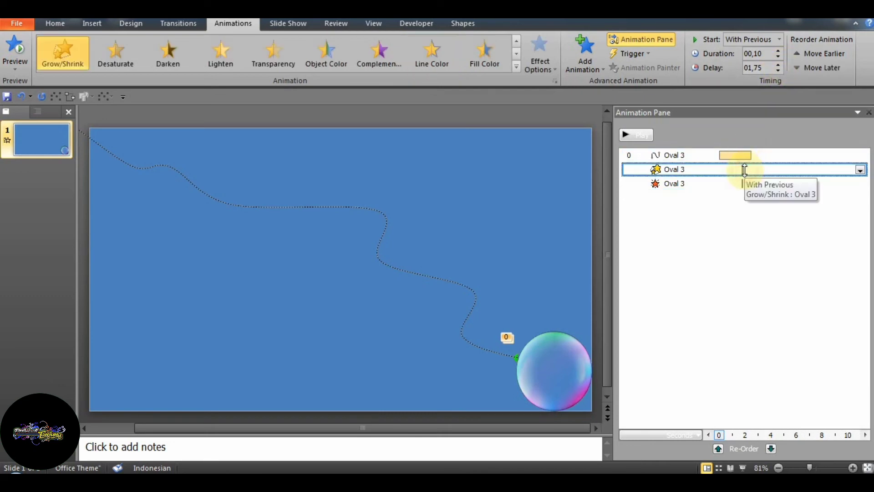
{"action": "left_click", "coordinate": [636, 135]}
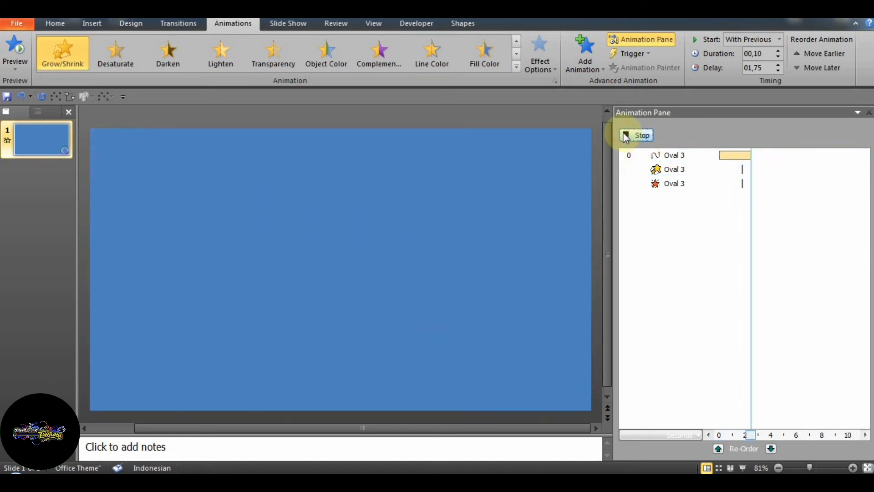
In the bubble's Custom Path effect options, reduce the Smooth end setting to its minimum.
{"action": "left_click", "coordinate": [733, 155]}
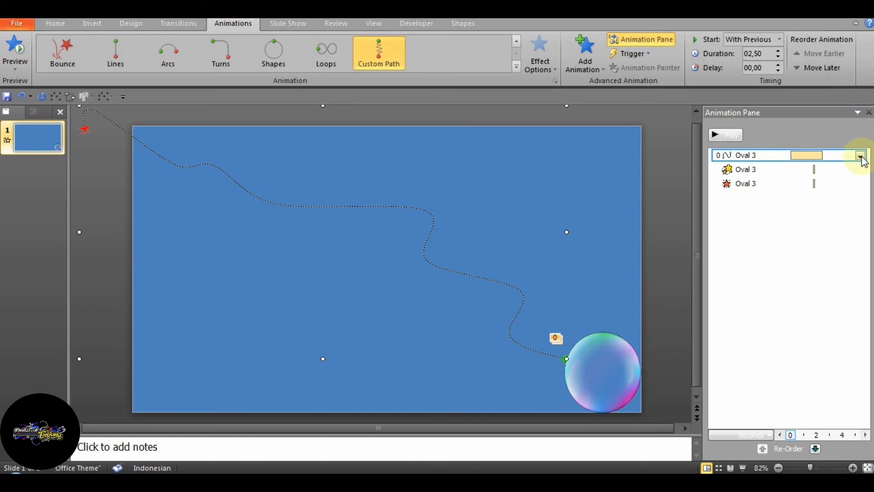
{"action": "left_click", "coordinate": [861, 156]}
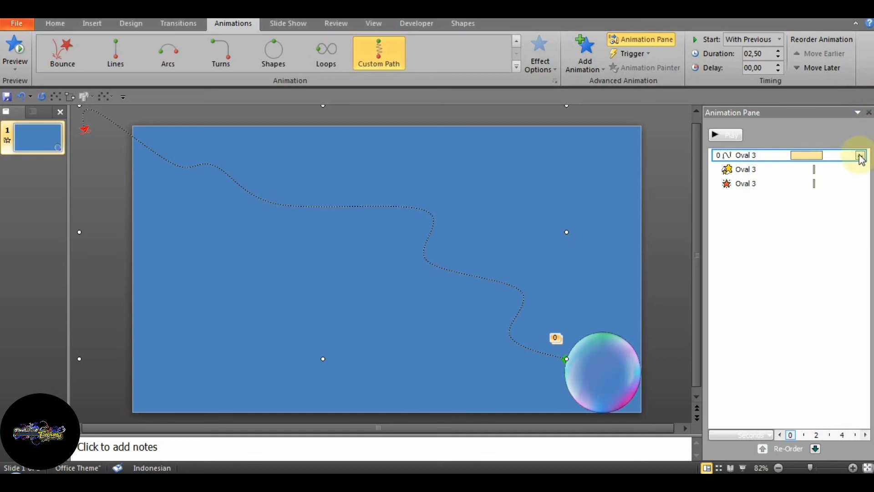
{"action": "left_click", "coordinate": [861, 156]}
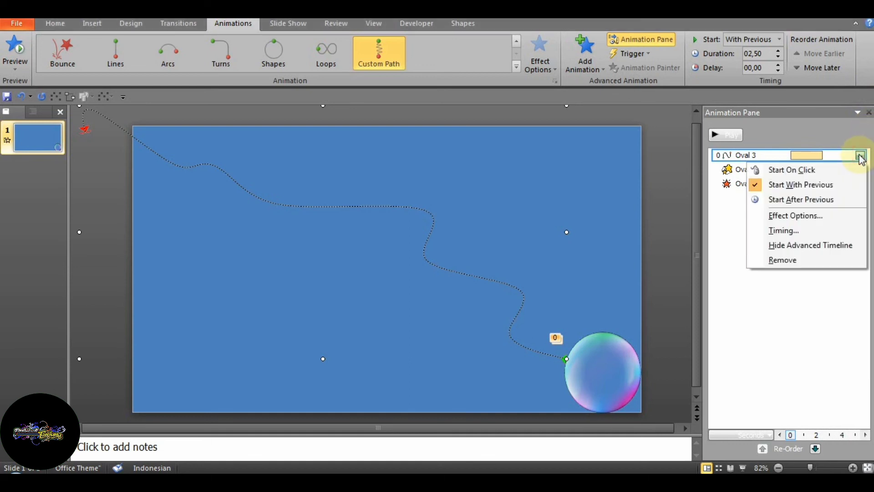
{"action": "left_click", "coordinate": [816, 216]}
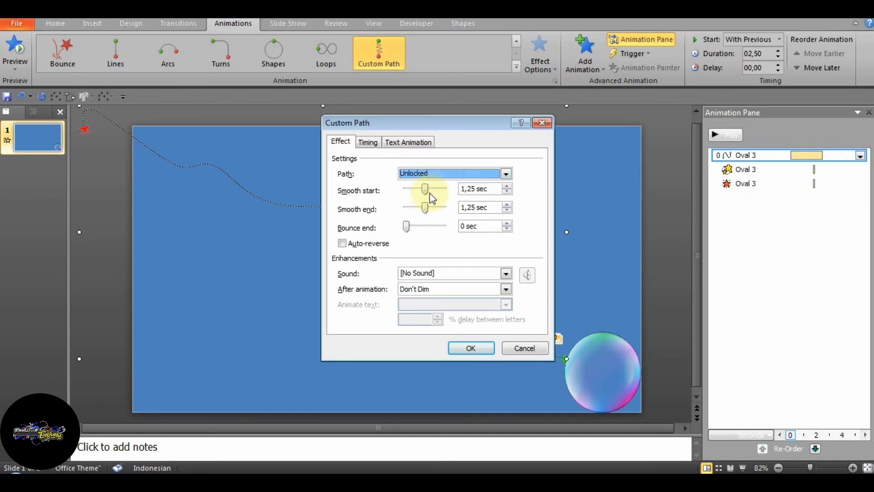
{"action": "left_click_drag", "start_coordinate": [420, 210], "coordinate": [386, 214]}
Set the Custom Path animation's duration to 5 seconds and apply the effect settings.
{"action": "left_click", "coordinate": [367, 143]}
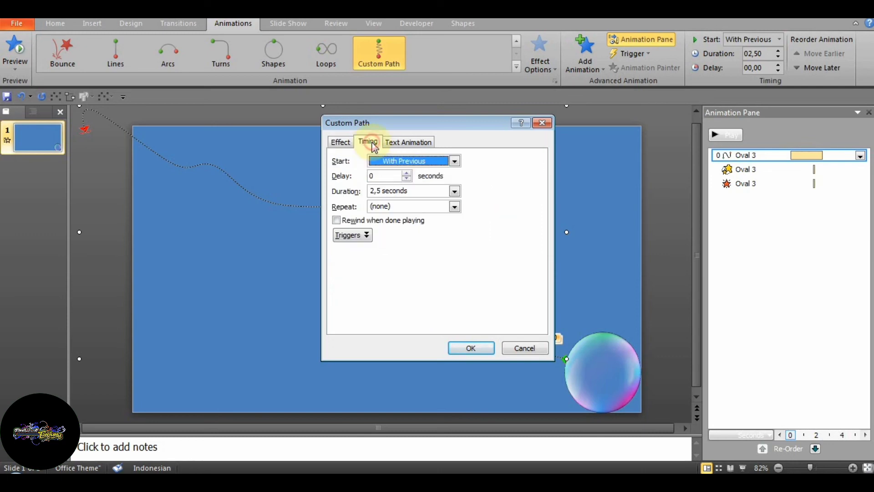
{"action": "left_click", "coordinate": [414, 192]}
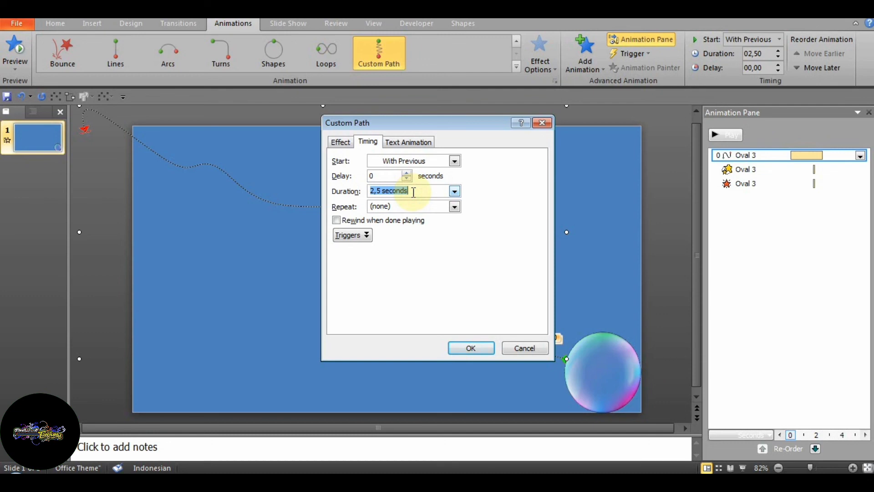
{"action": "key", "text": "BackSpace"}
{"action": "left_click", "coordinate": [470, 348]}
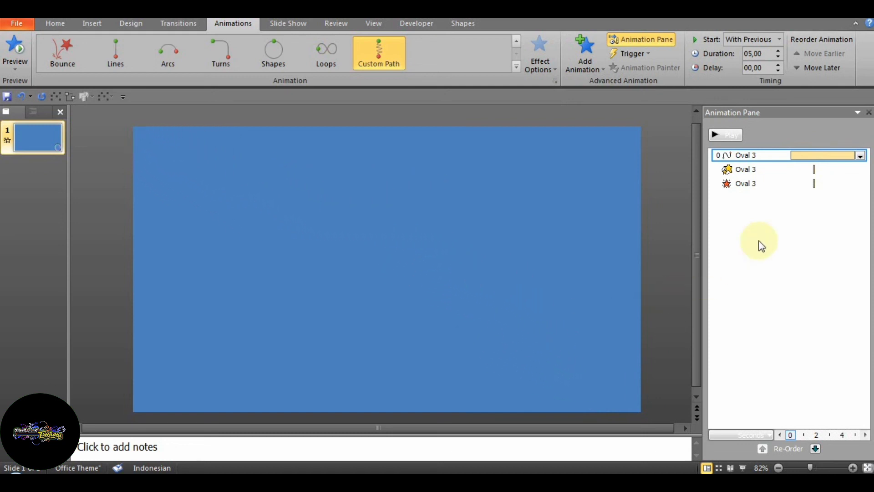
Set the bubble's Grow/Shrink effect to start With Previous.
{"action": "left_click", "coordinate": [817, 170]}
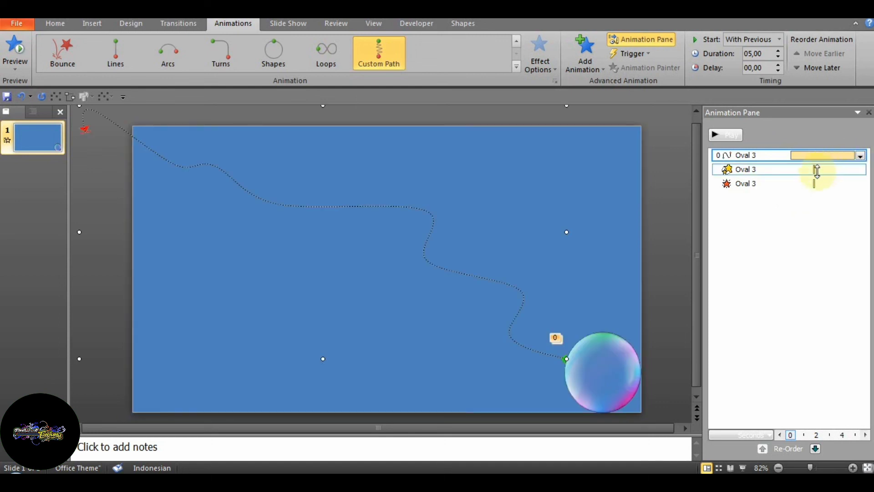
{"action": "left_click", "coordinate": [814, 172]}
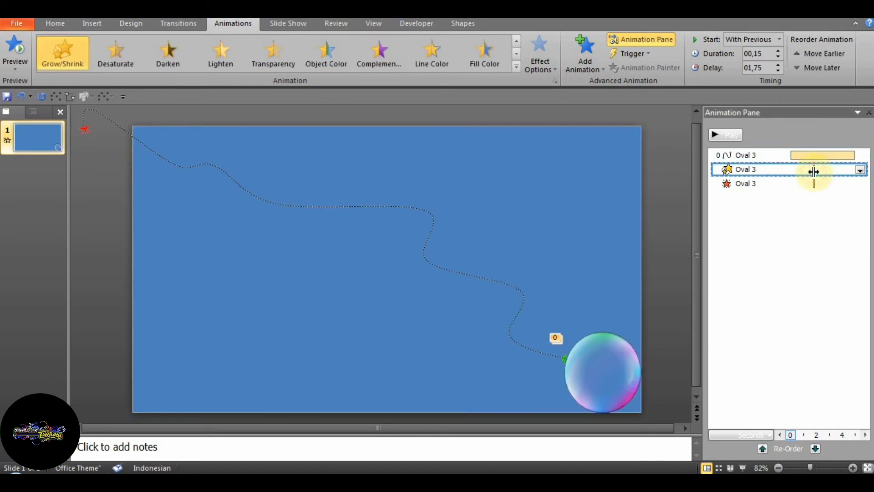
{"action": "left_click", "coordinate": [860, 172]}
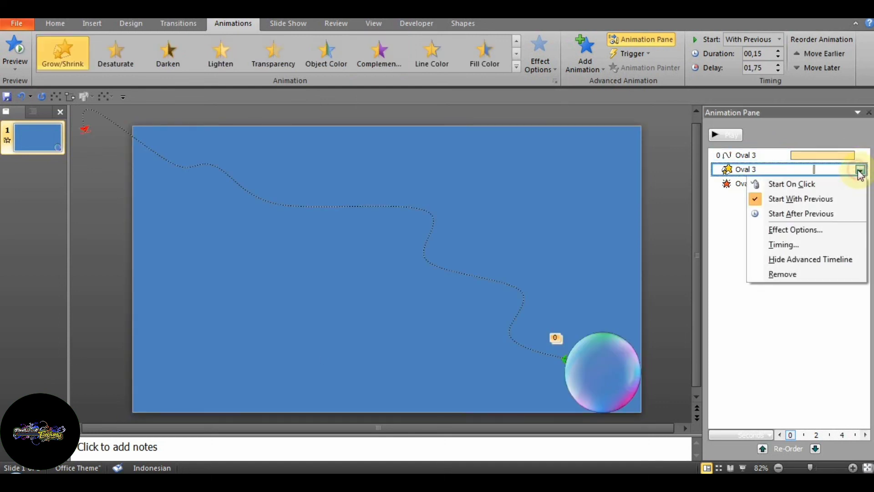
{"action": "left_click", "coordinate": [823, 201]}
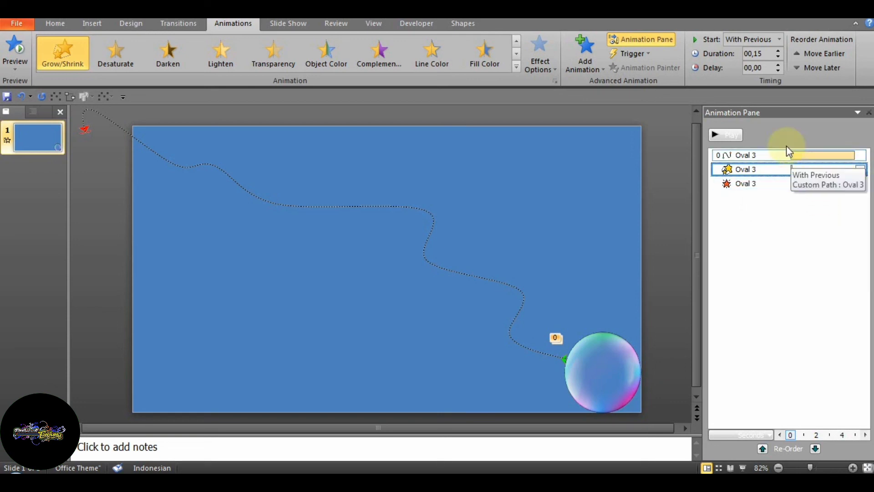
Increase the Grow/Shrink effect's delay to 3,50 seconds.
{"action": "left_click", "coordinate": [777, 64]}
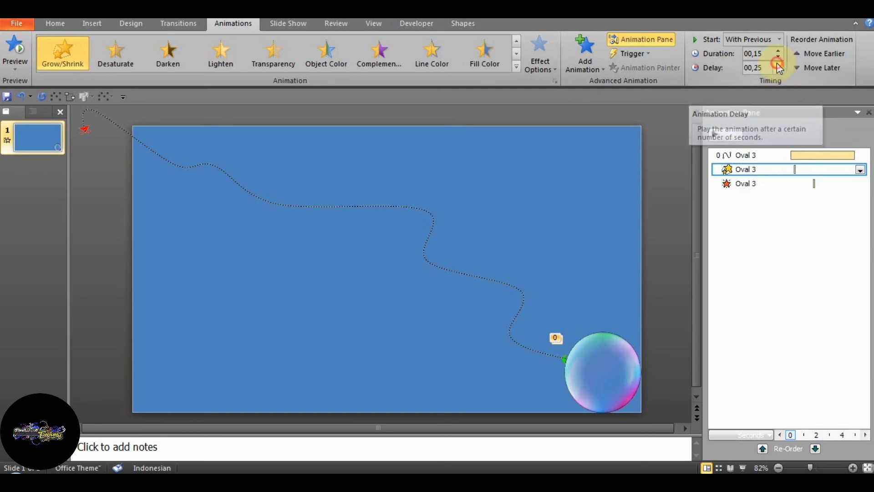
{"action": "left_click", "coordinate": [778, 64]}
{"action": "left_click", "coordinate": [778, 65]}
{"action": "left_click", "coordinate": [777, 65]}
{"action": "left_click", "coordinate": [777, 65]}
{"action": "left_click", "coordinate": [778, 65]}
{"action": "left_click", "coordinate": [777, 64]}
{"action": "left_click", "coordinate": [778, 65]}
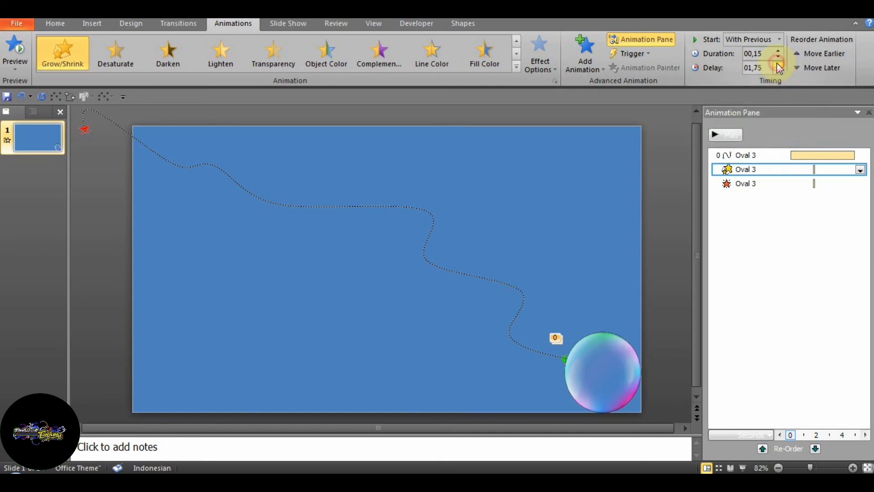
{"action": "left_click", "coordinate": [778, 64]}
{"action": "left_click", "coordinate": [777, 65]}
{"action": "left_click", "coordinate": [777, 64]}
{"action": "left_click", "coordinate": [777, 65]}
{"action": "left_click", "coordinate": [777, 65]}
{"action": "left_click", "coordinate": [777, 64]}
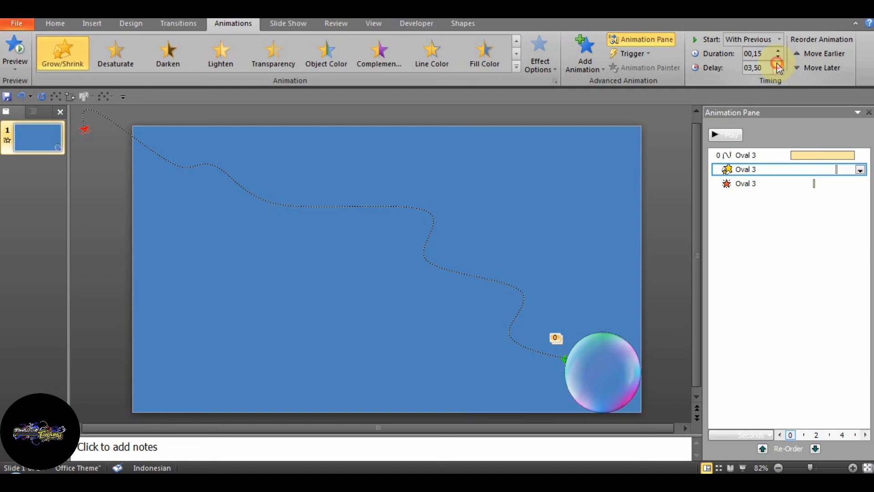
Increase the Fade exit effect's delay to 3,50 seconds and play the bubble's animation sequence.
{"action": "left_click", "coordinate": [814, 185]}
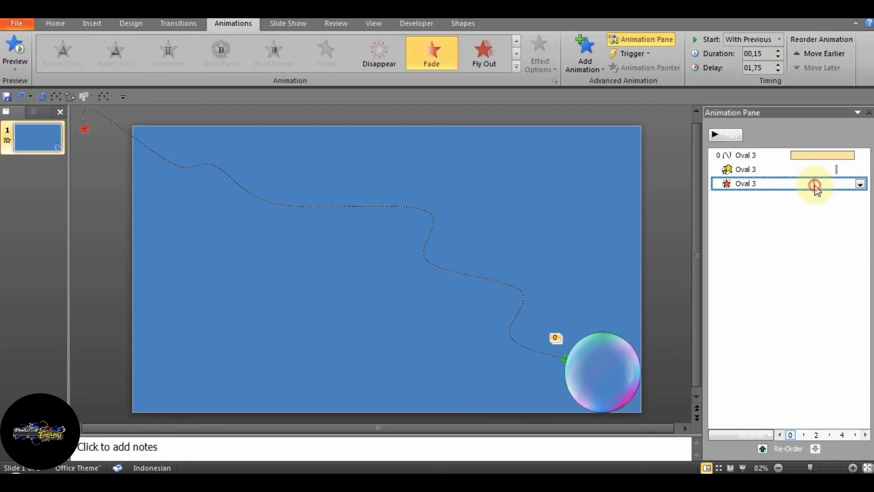
{"action": "left_click", "coordinate": [777, 65]}
{"action": "left_click", "coordinate": [778, 65]}
{"action": "left_click", "coordinate": [777, 65]}
{"action": "left_click", "coordinate": [776, 65]}
{"action": "left_click", "coordinate": [776, 65]}
{"action": "left_click", "coordinate": [777, 64]}
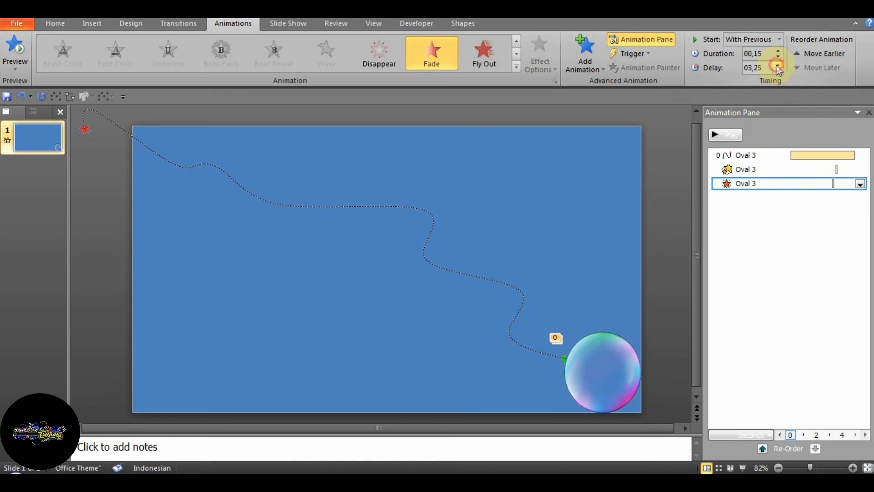
{"action": "left_click", "coordinate": [776, 65]}
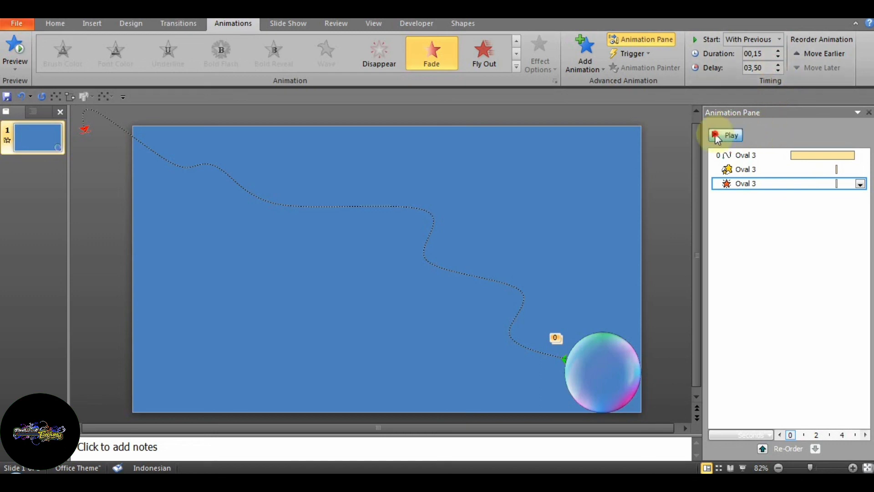
{"action": "left_click", "coordinate": [725, 136]}
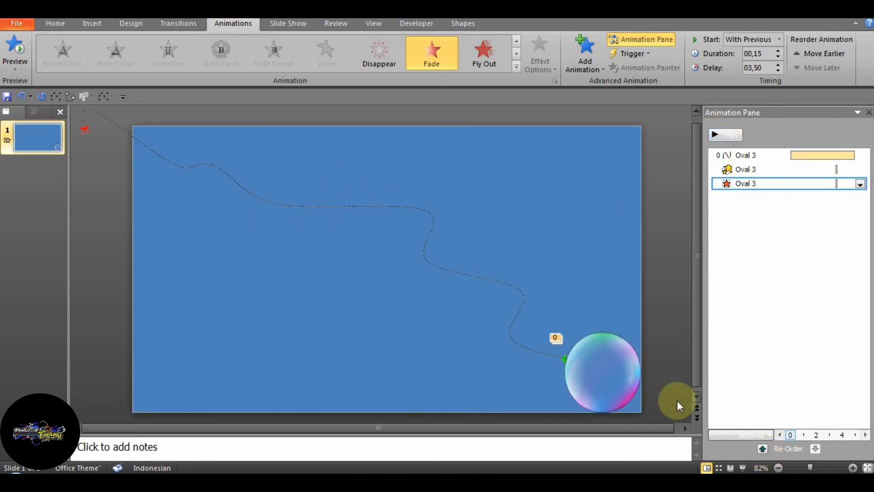
Open the export settings for creating a video from the presentation.
{"action": "left_click", "coordinate": [20, 25]}
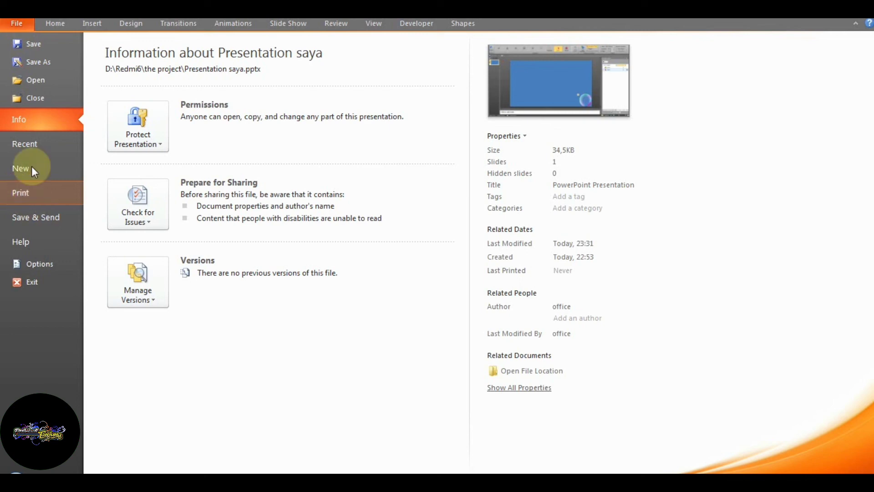
{"action": "left_click", "coordinate": [45, 215]}
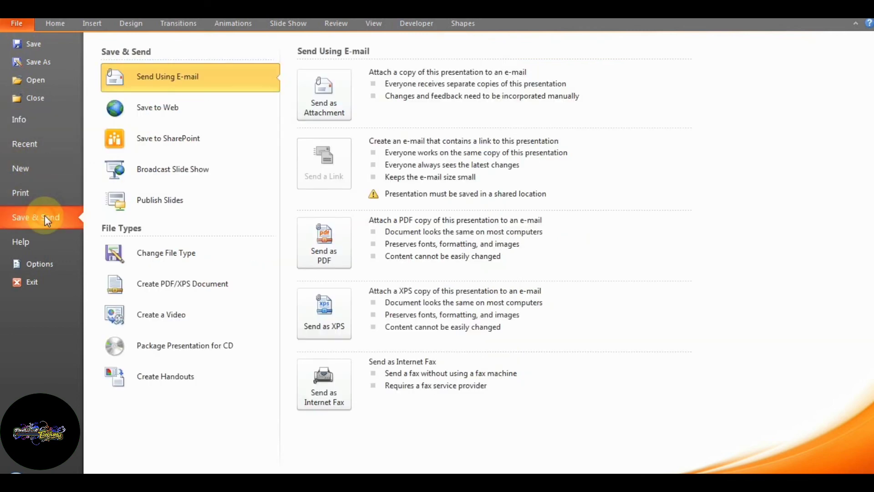
{"action": "left_click", "coordinate": [179, 319]}
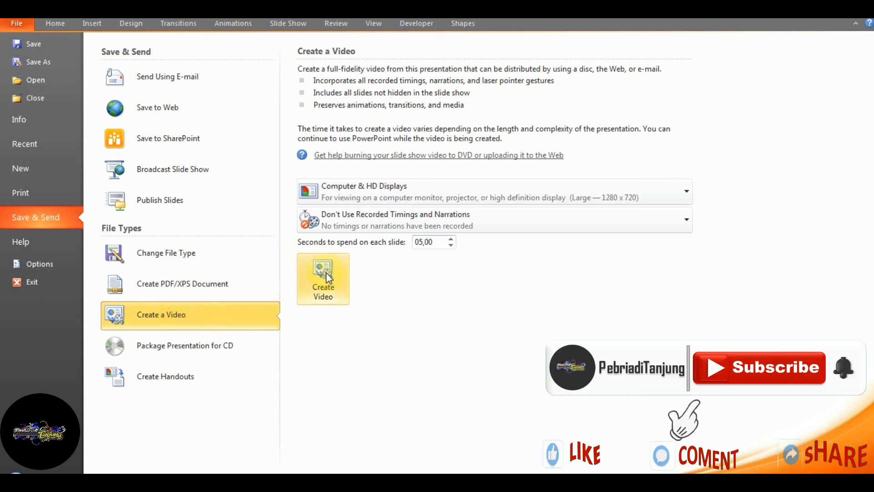